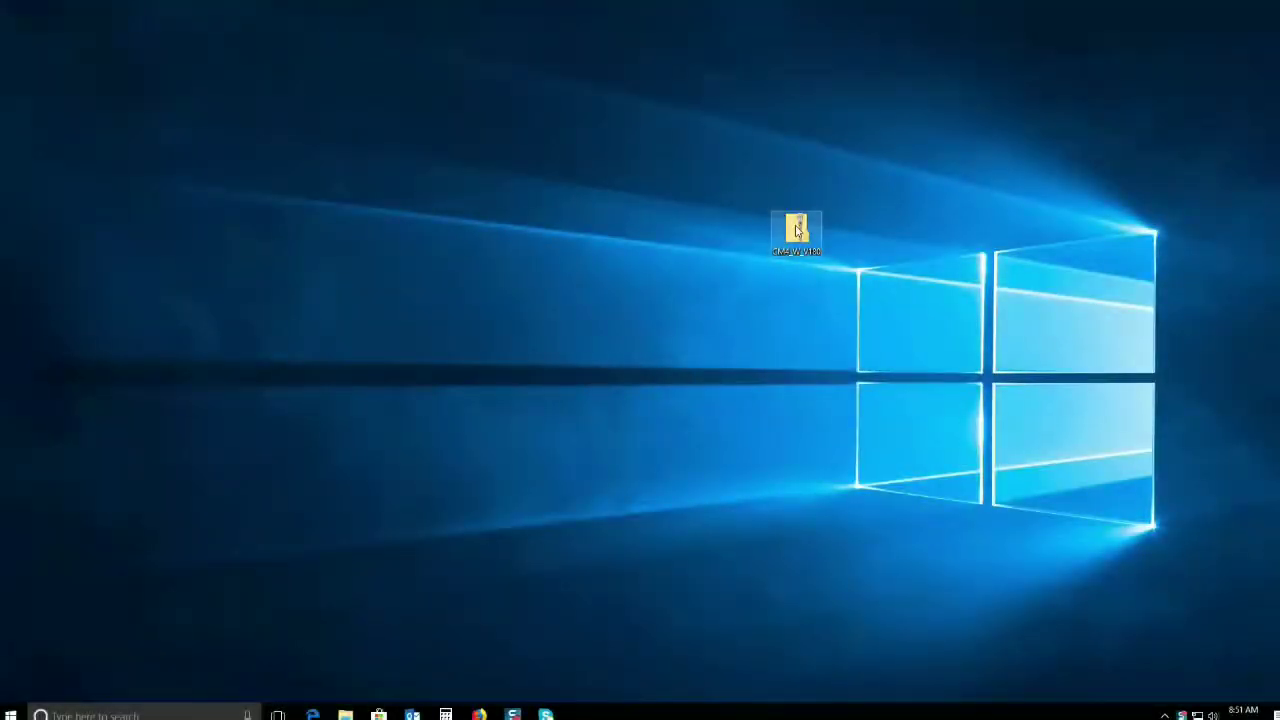
Extract the CM4_W_V180 folder from the zip onto the desktop beside the archive.
double_click(797, 230)
drag(351, 171, 1097, 243)
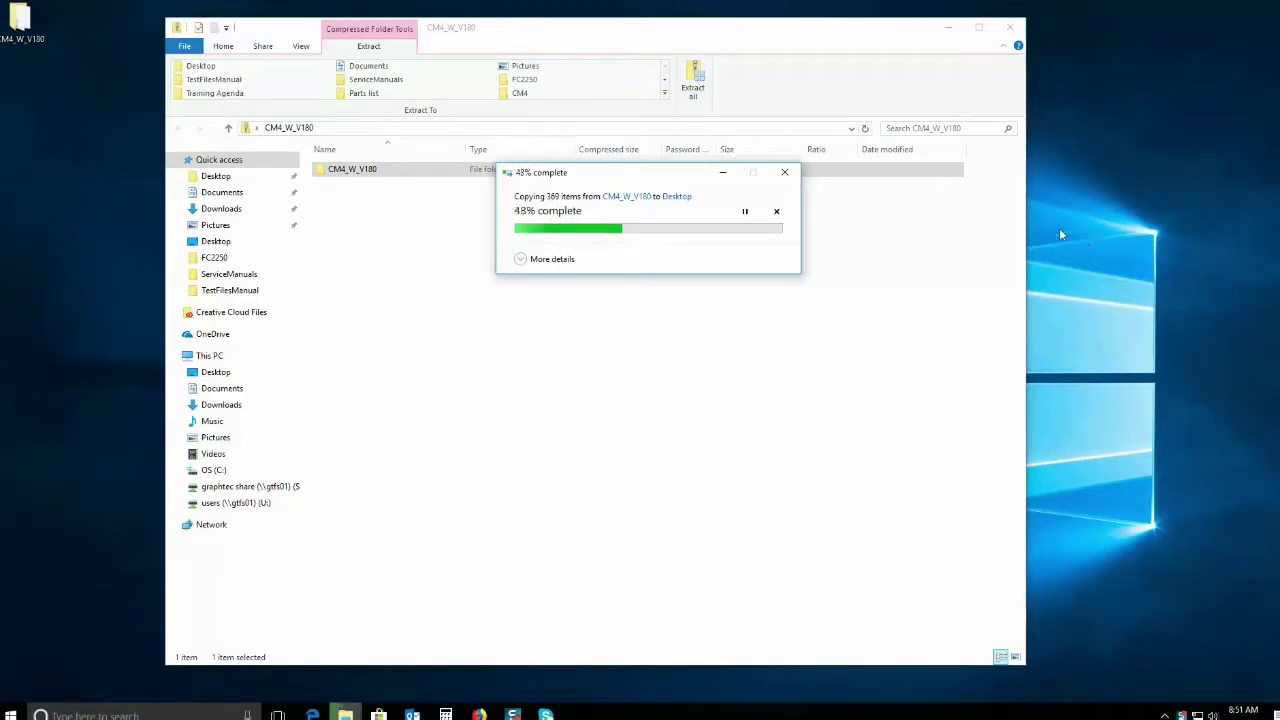
click(1010, 27)
drag(20, 20, 467, 218)
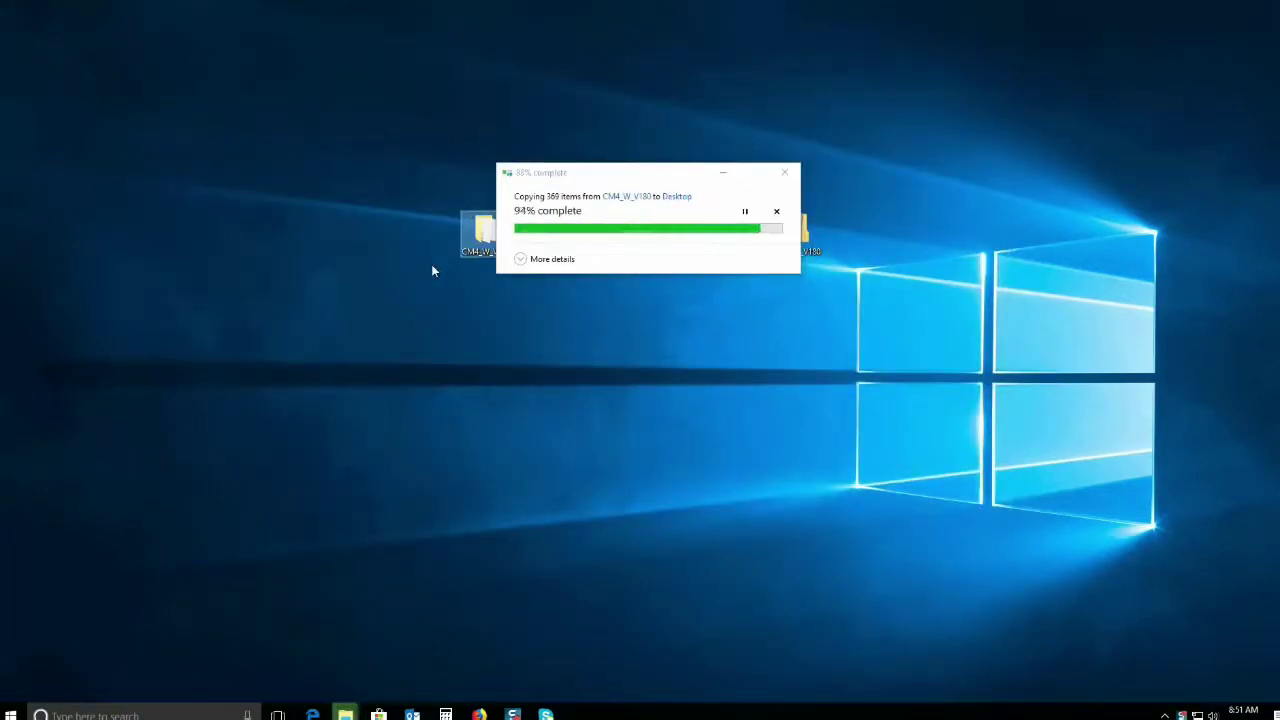
drag(1106, 163, 671, 230)
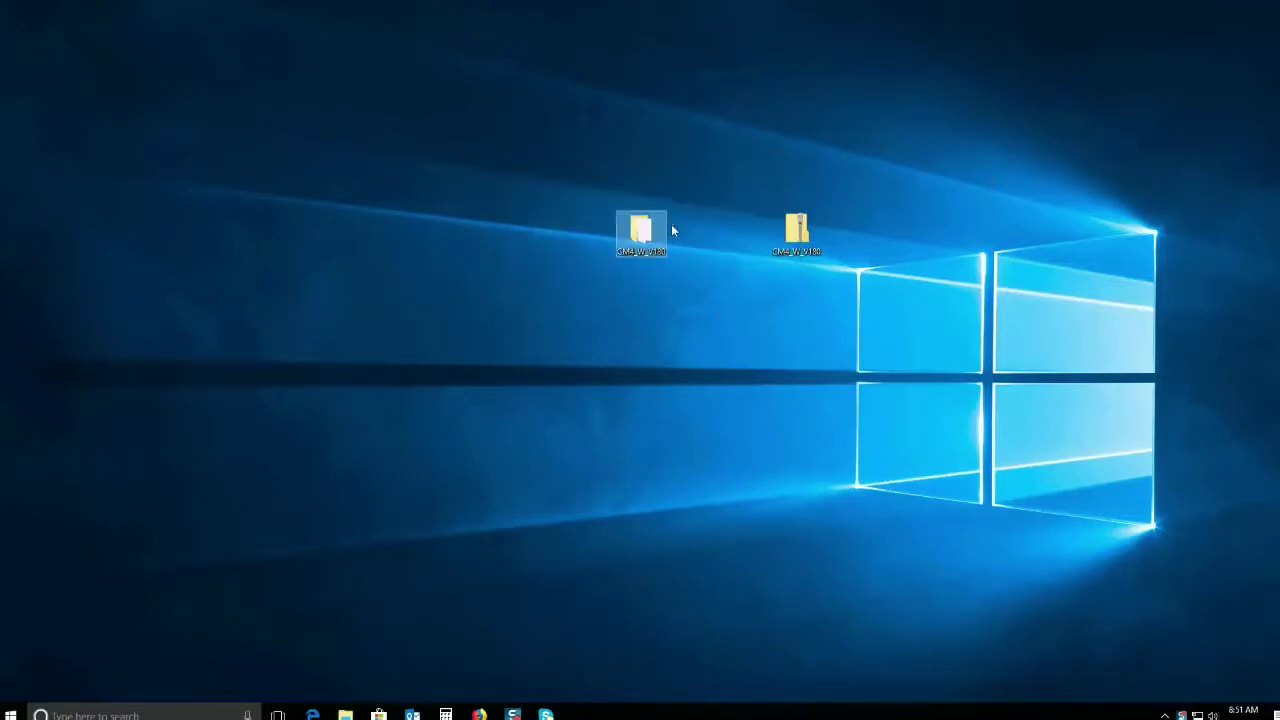
Open the CM4_W_V180 folder and run Autorun as administrator.
double_click(643, 234)
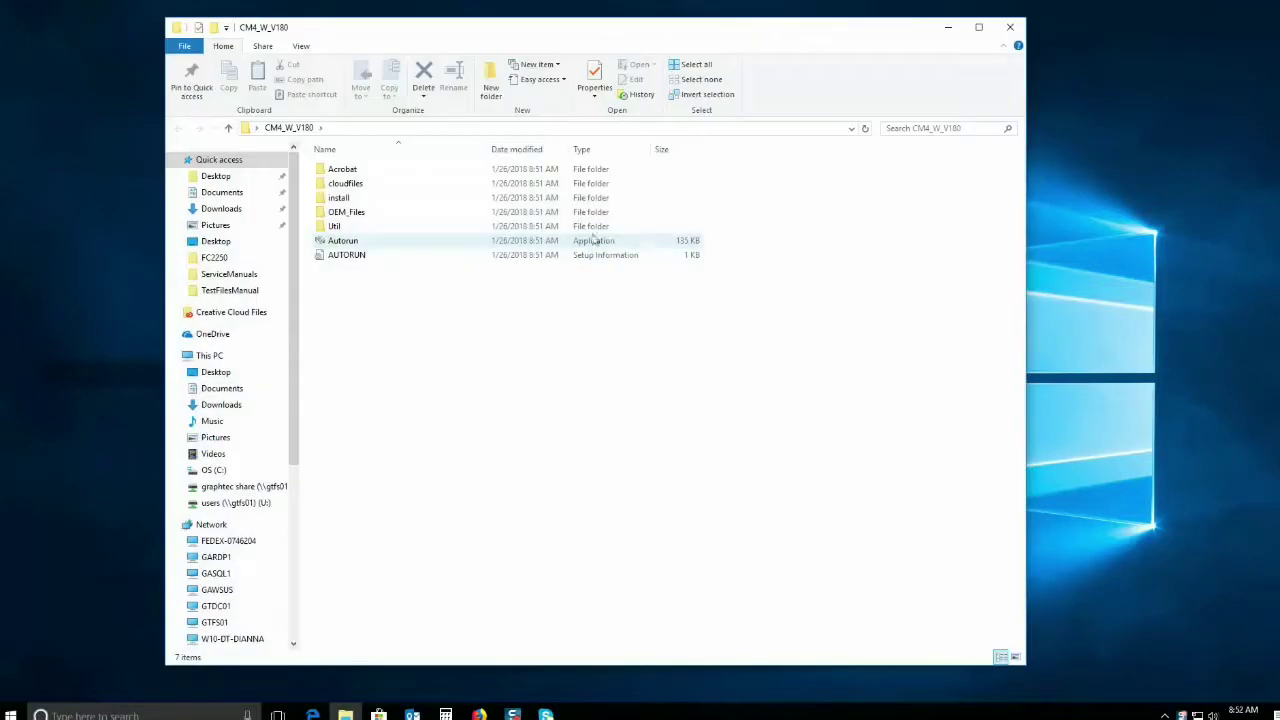
right_click(340, 243)
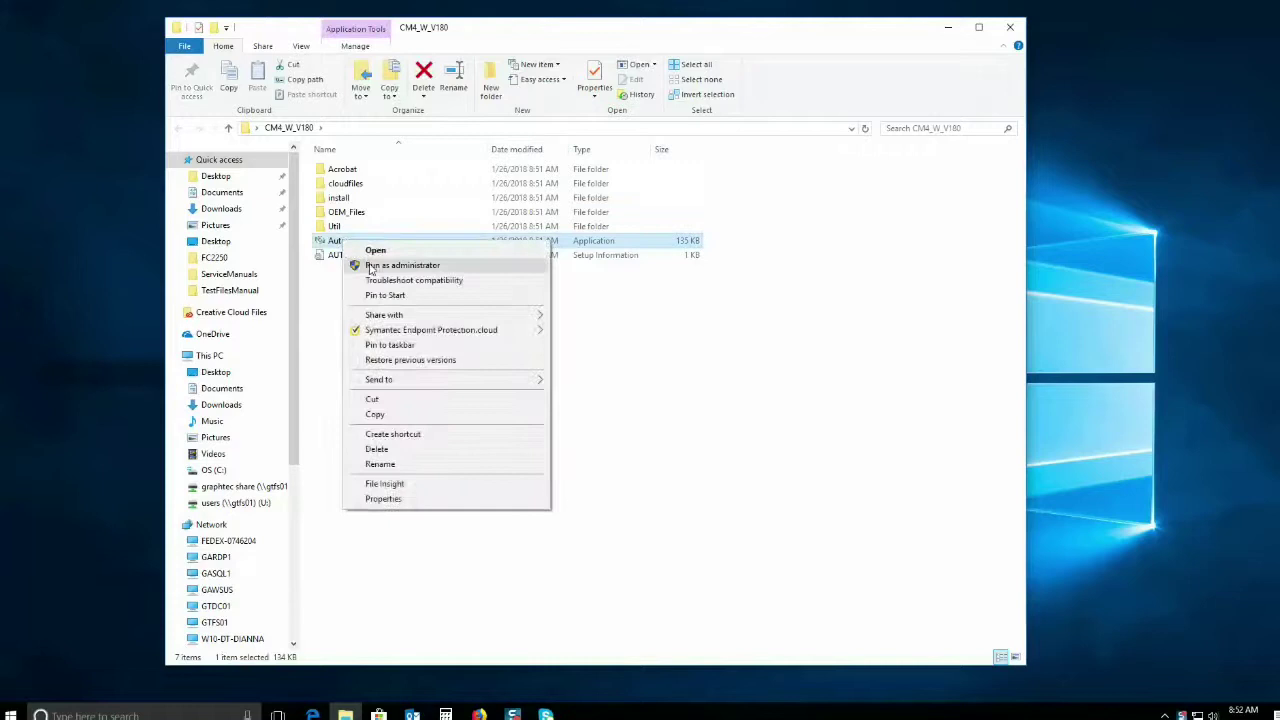
click(446, 266)
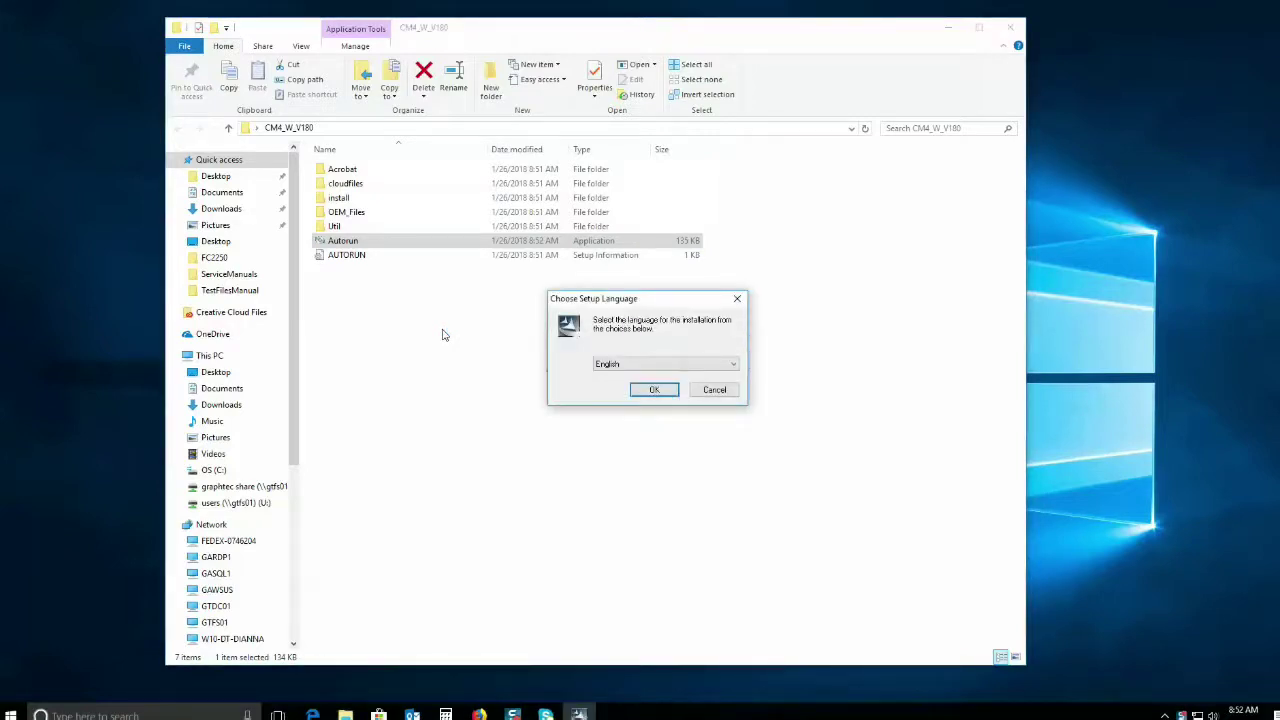
Confirm English, accept the licence, and keep the default destination and features.
click(654, 390)
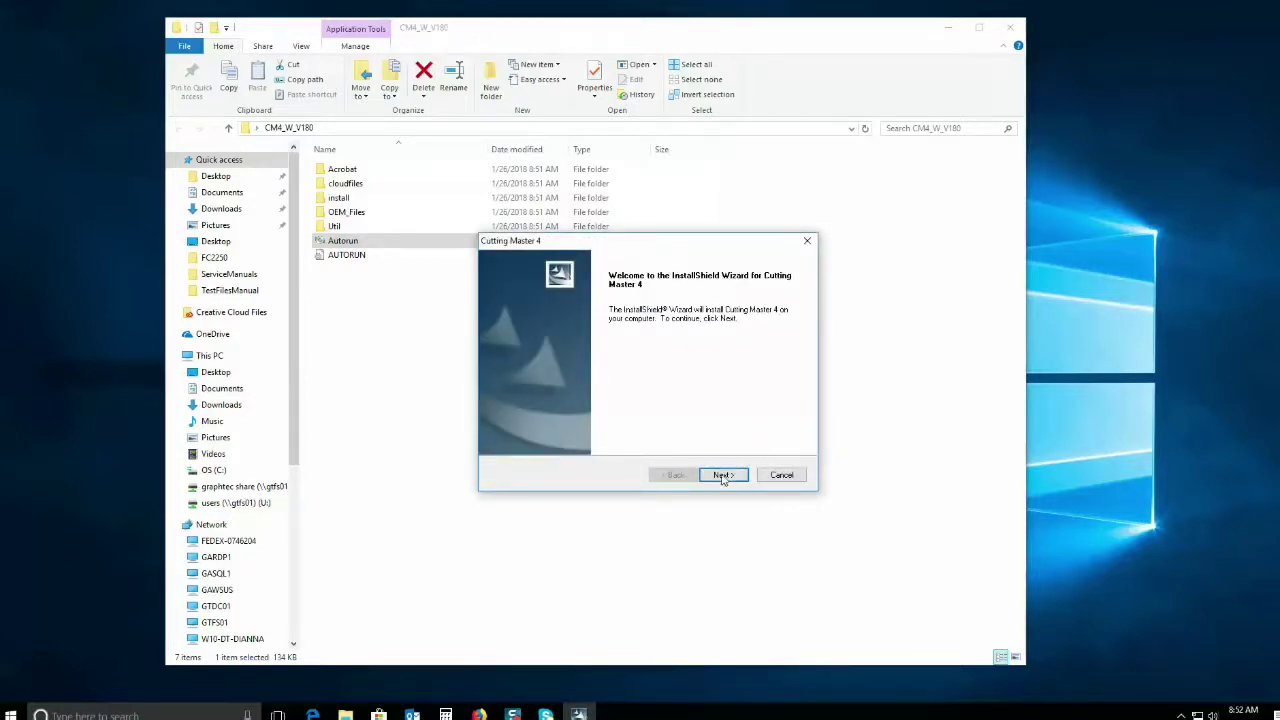
click(724, 476)
click(545, 423)
click(724, 476)
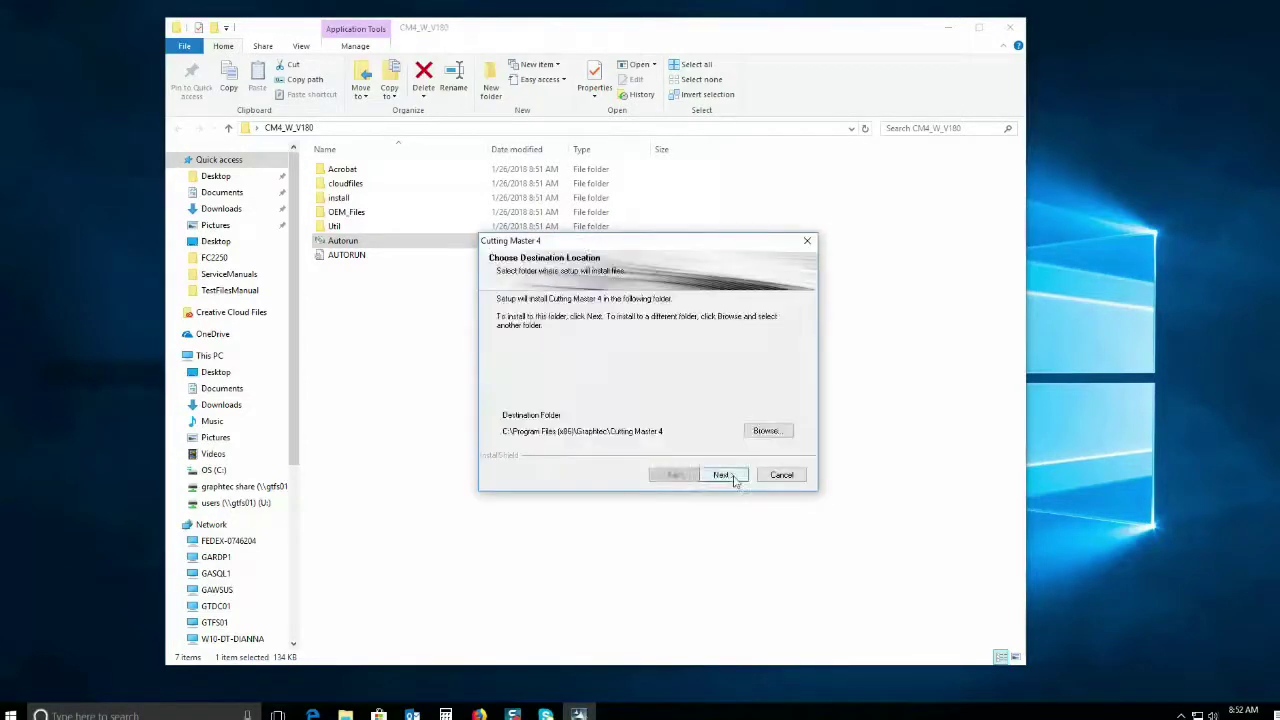
click(734, 479)
click(734, 479)
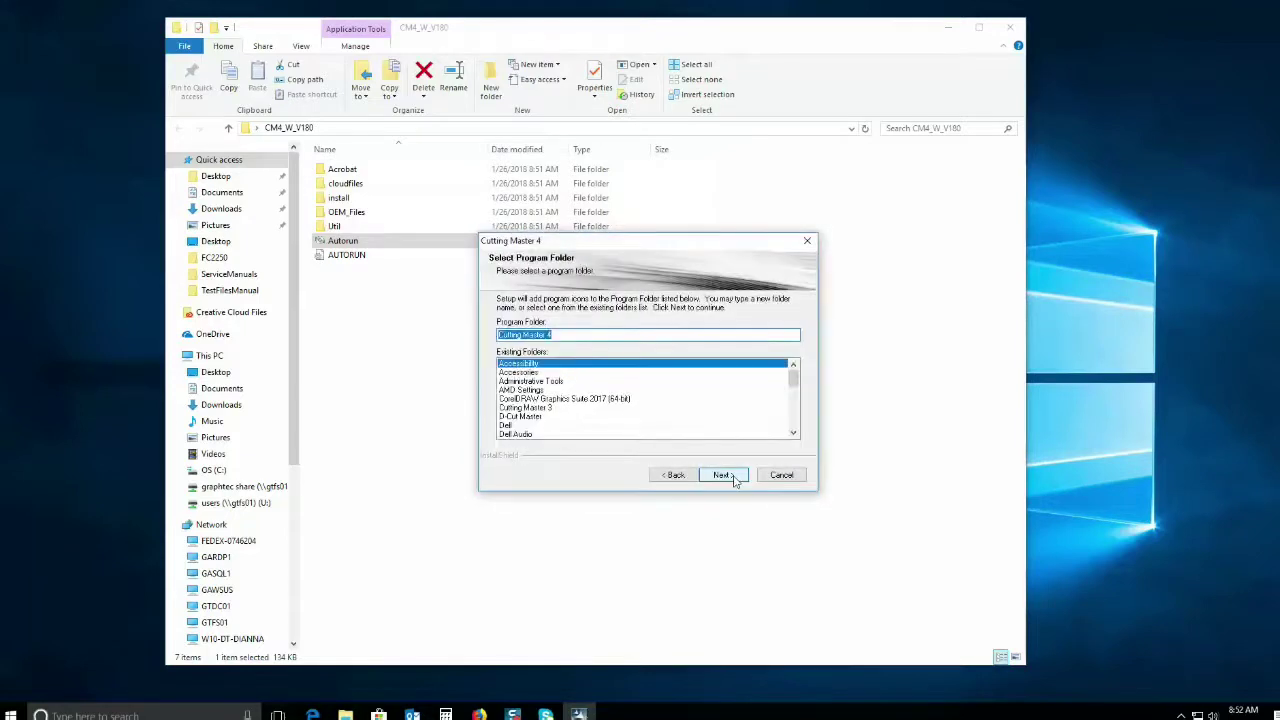
Keep the default Cutting Master 4 program folder and let the files install.
click(734, 479)
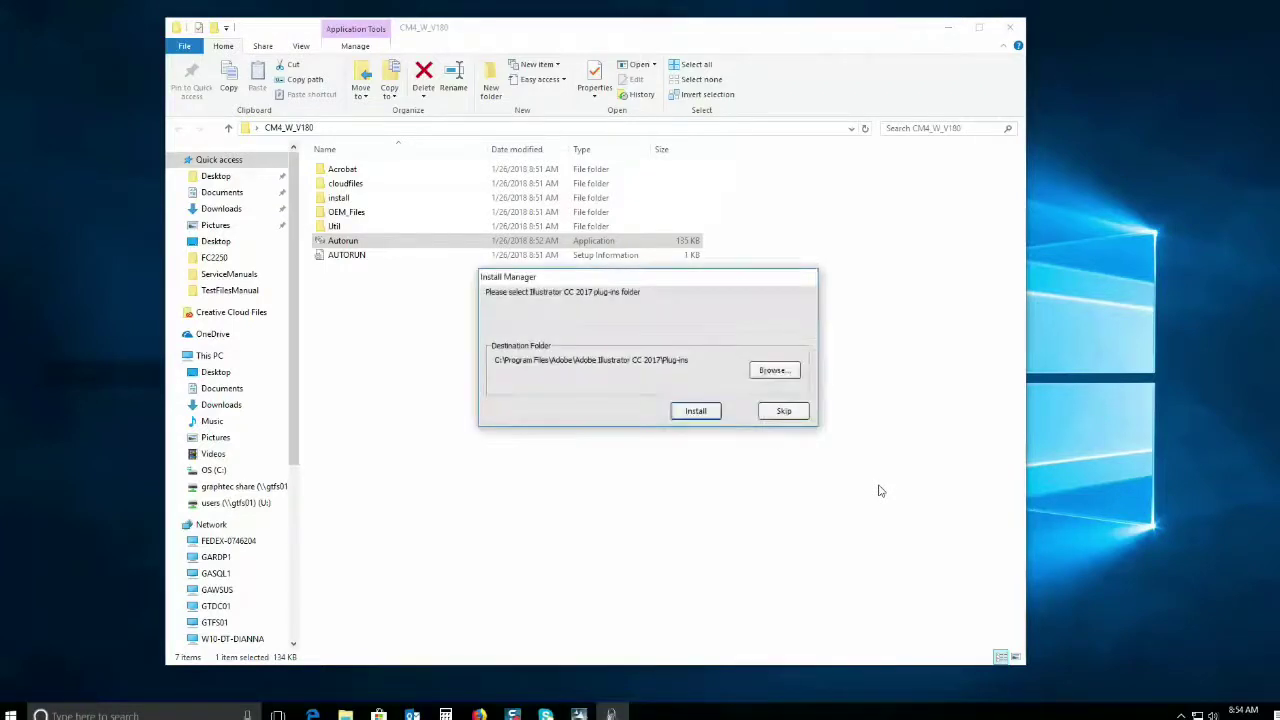
Install the Illustrator CC 2017 plug-in, clear previous preferences, and finish setup.
click(703, 410)
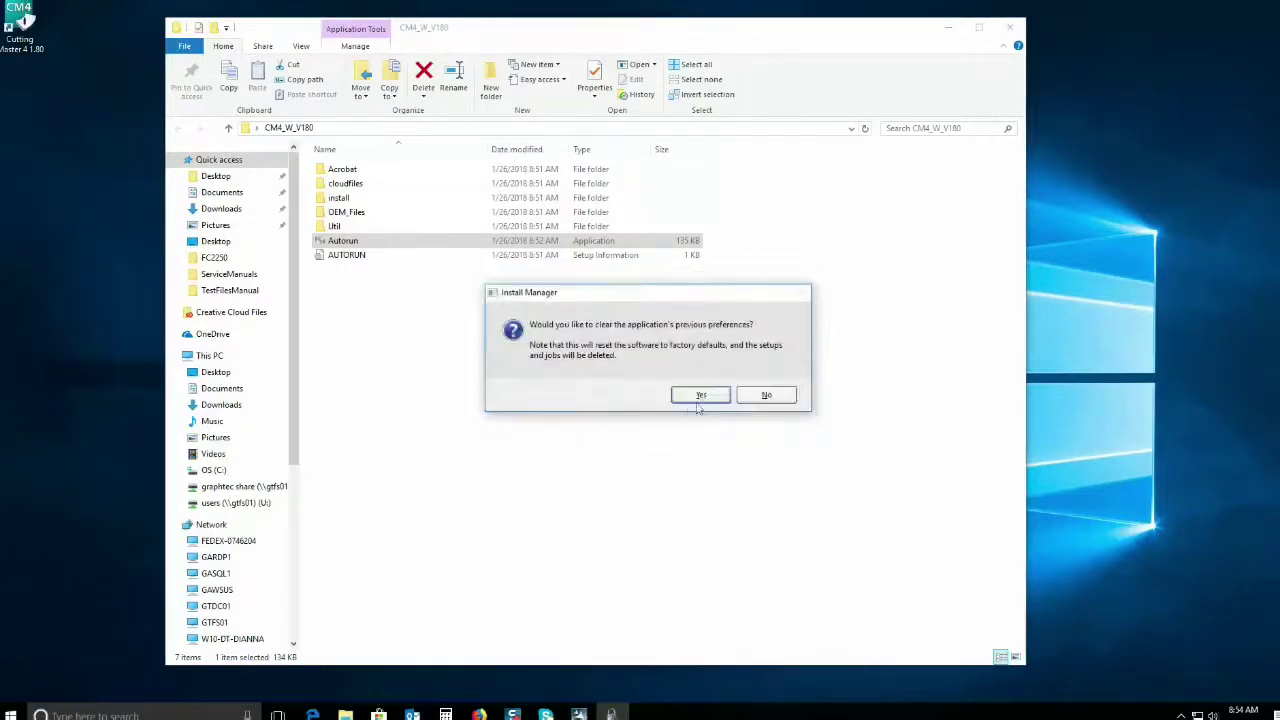
click(703, 396)
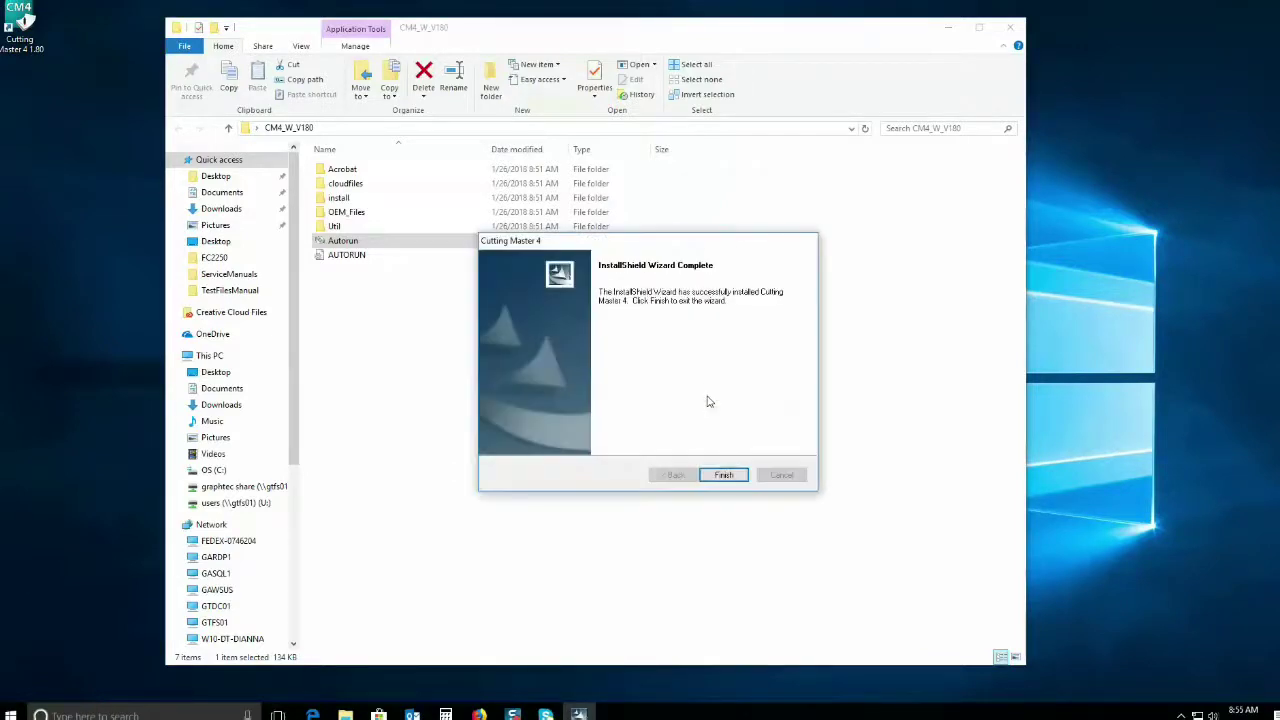
click(728, 475)
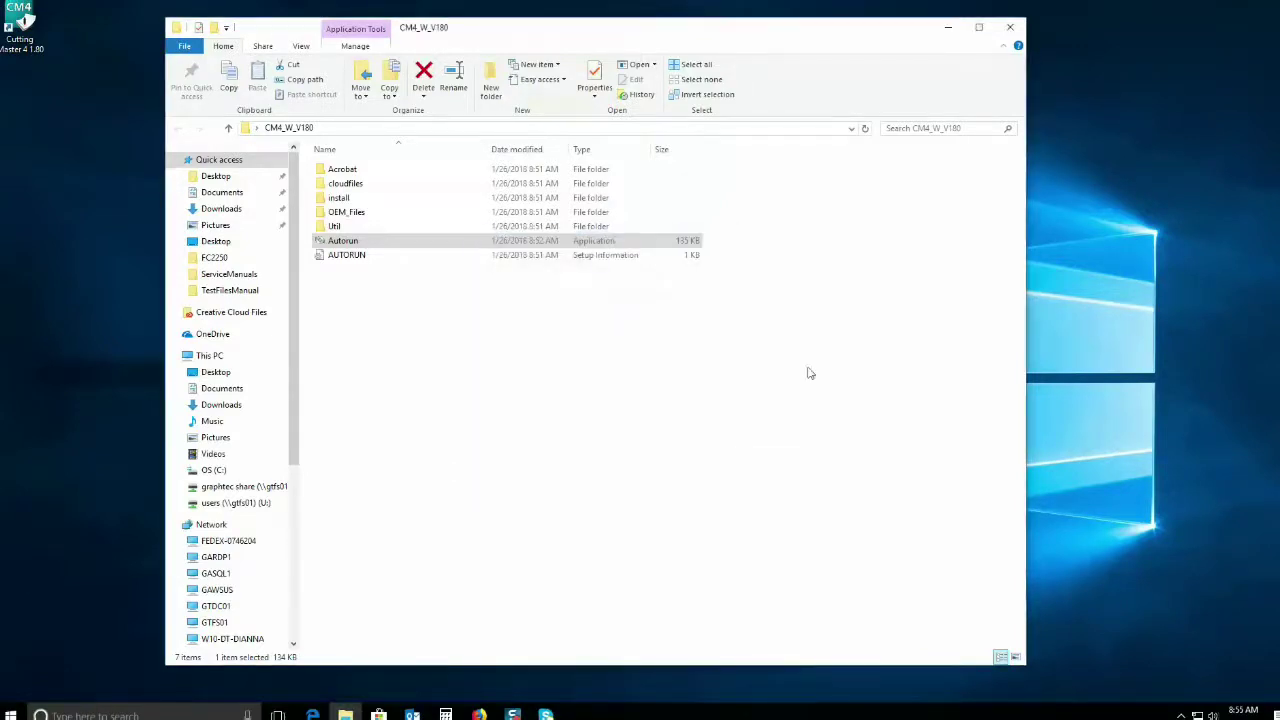
Close the folder window and launch Cutting Master 4 from its desktop shortcut.
click(1014, 30)
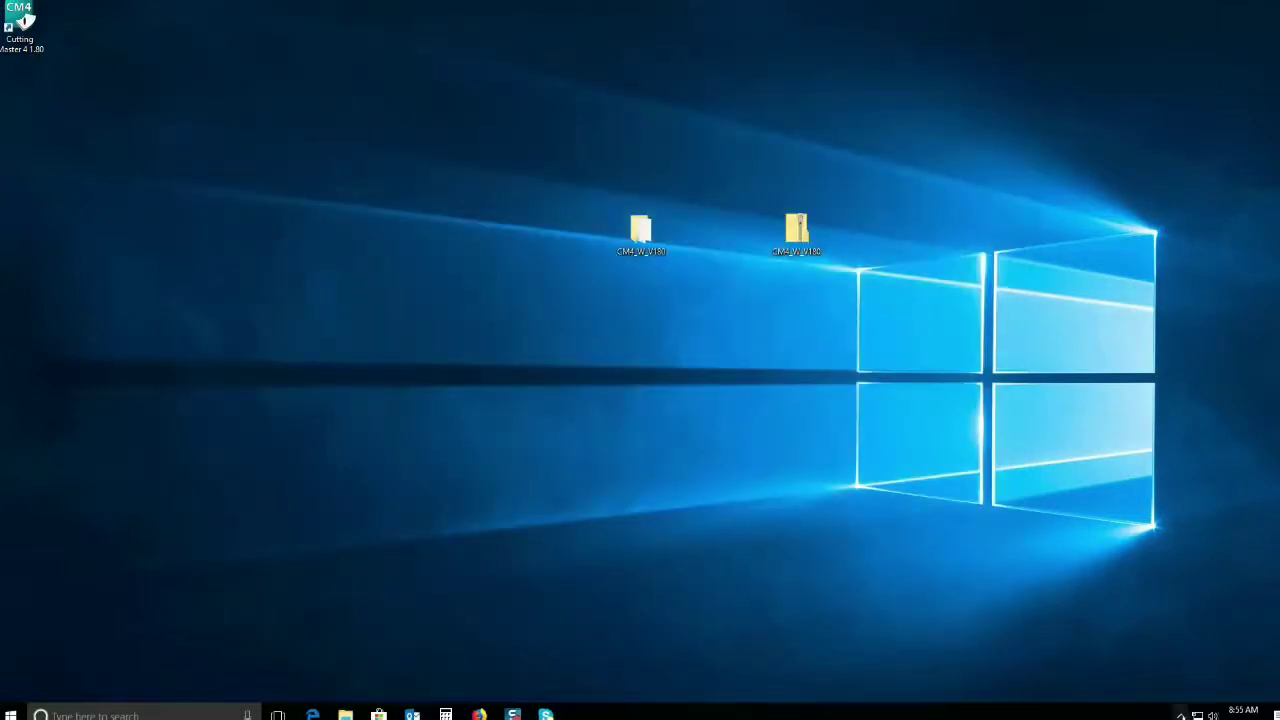
click(1181, 714)
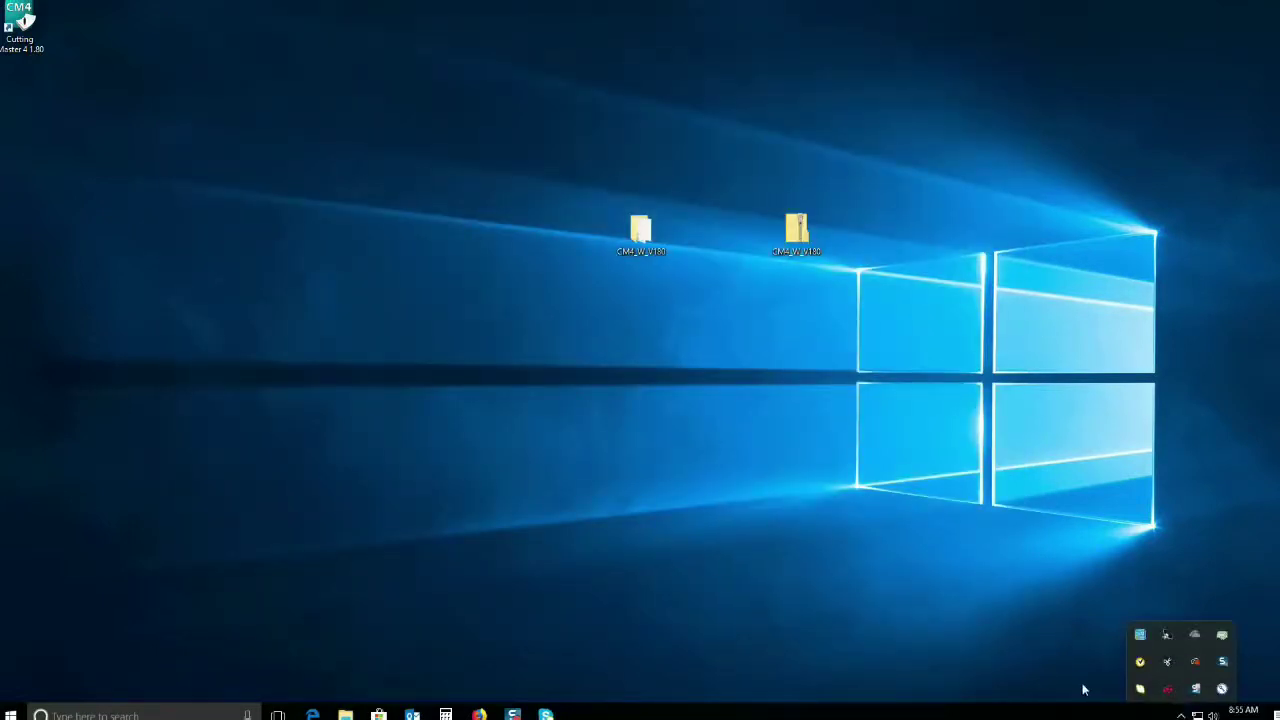
double_click(25, 25)
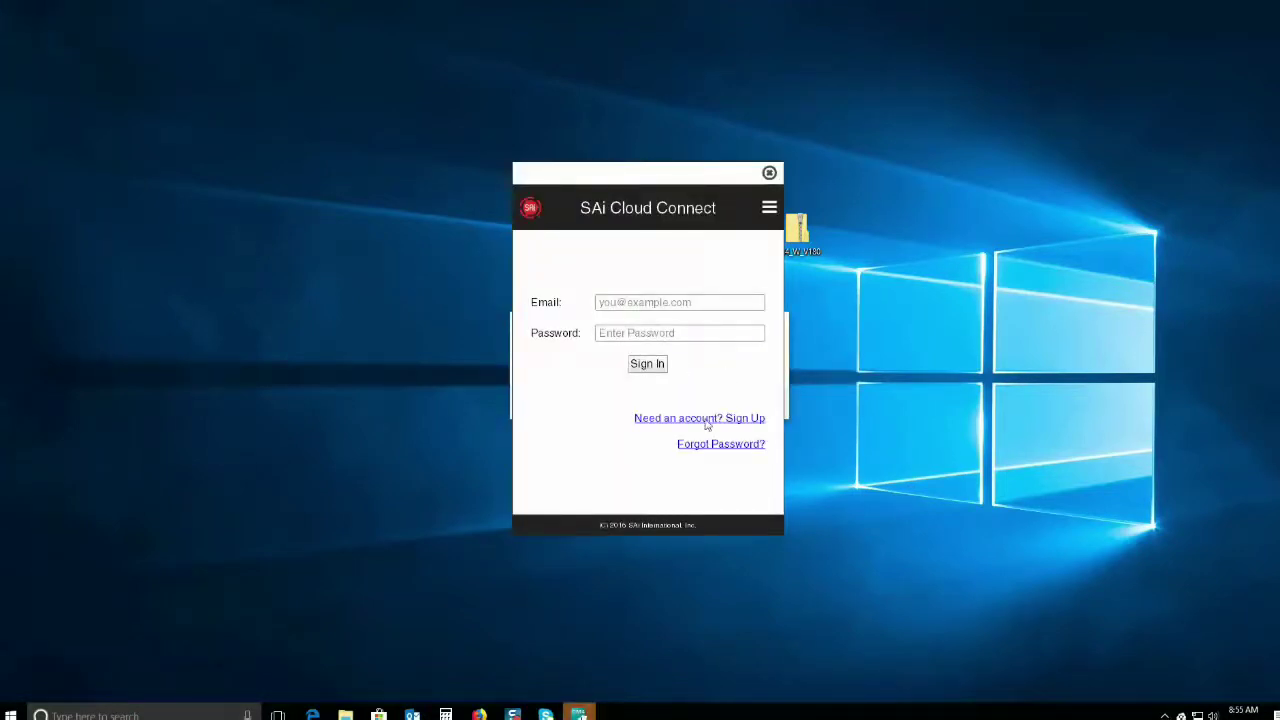
Sign up for a new SAi Cloud account using the user's e-mail address.
click(706, 419)
click(606, 329)
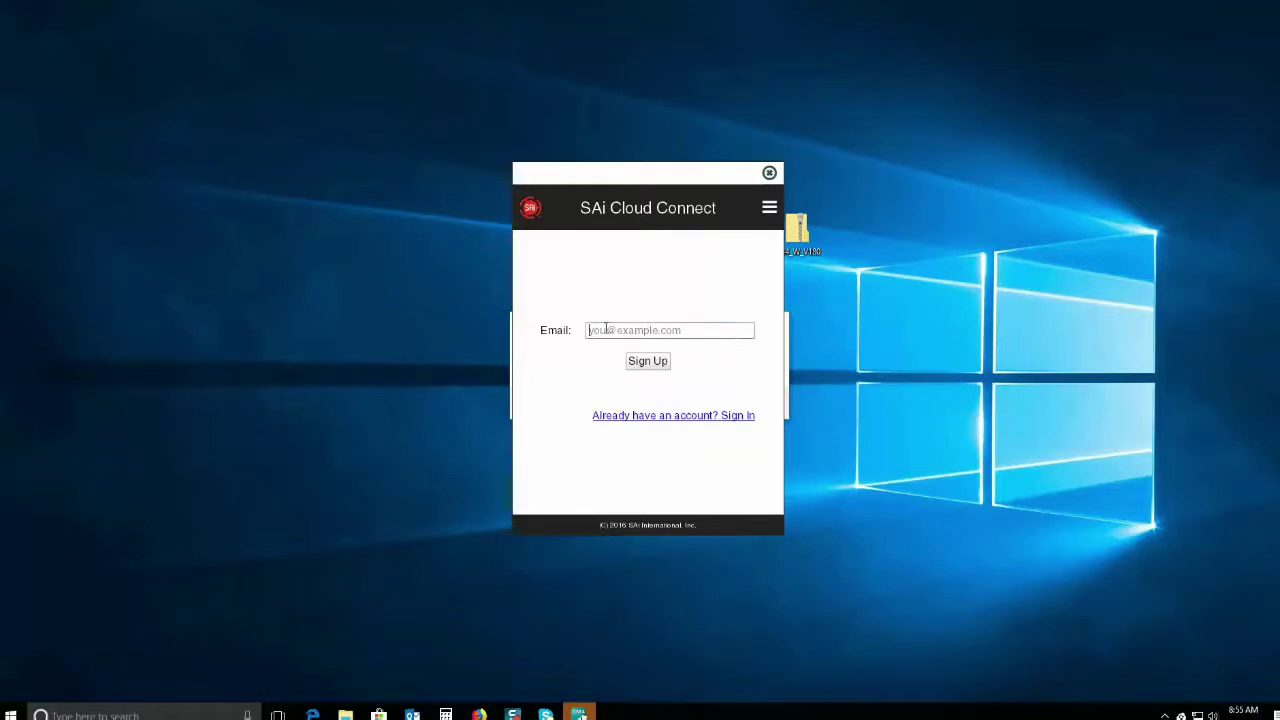
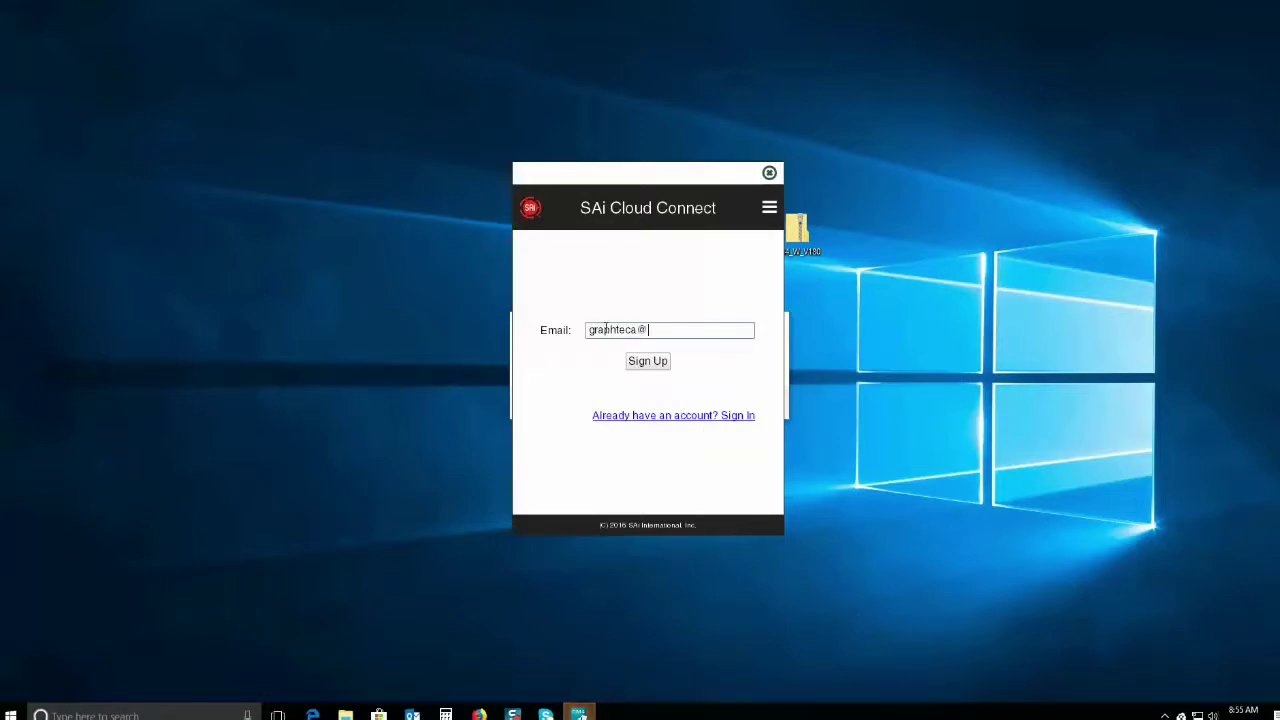
click(649, 363)
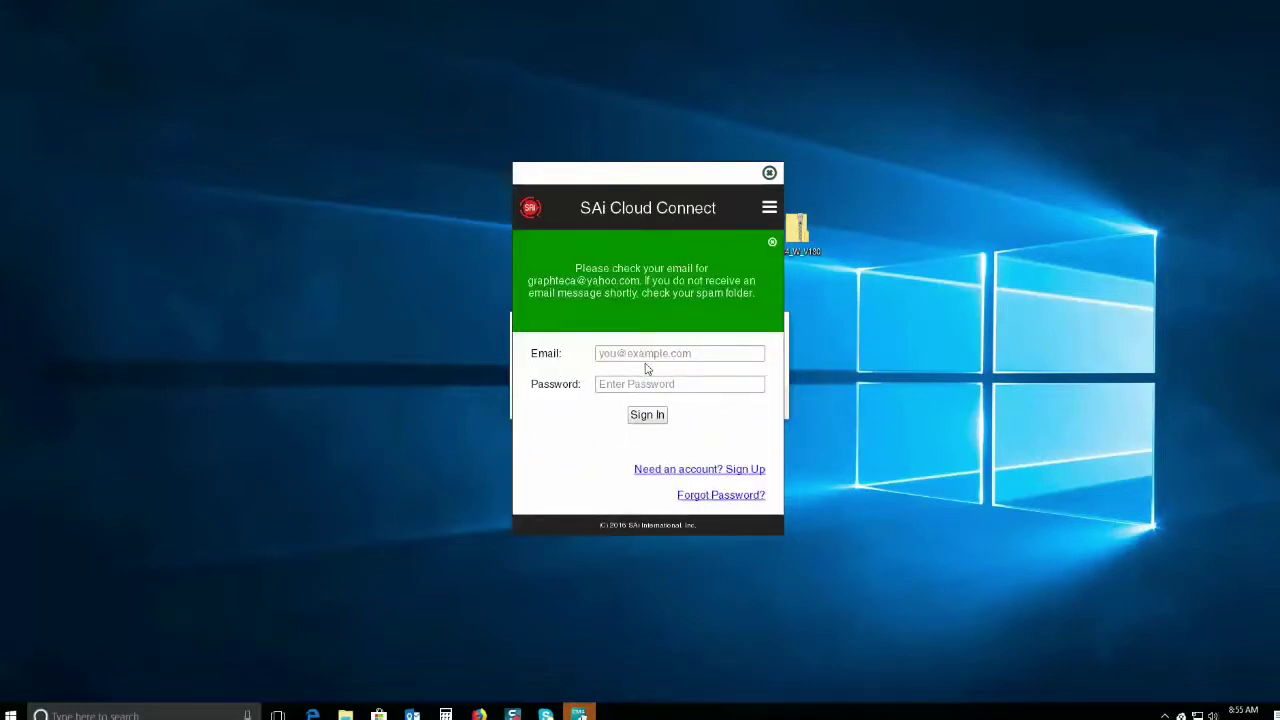
Refresh the Yahoo inbox, open the saicloud.com Welcome email, and follow its create-account link.
click(480, 712)
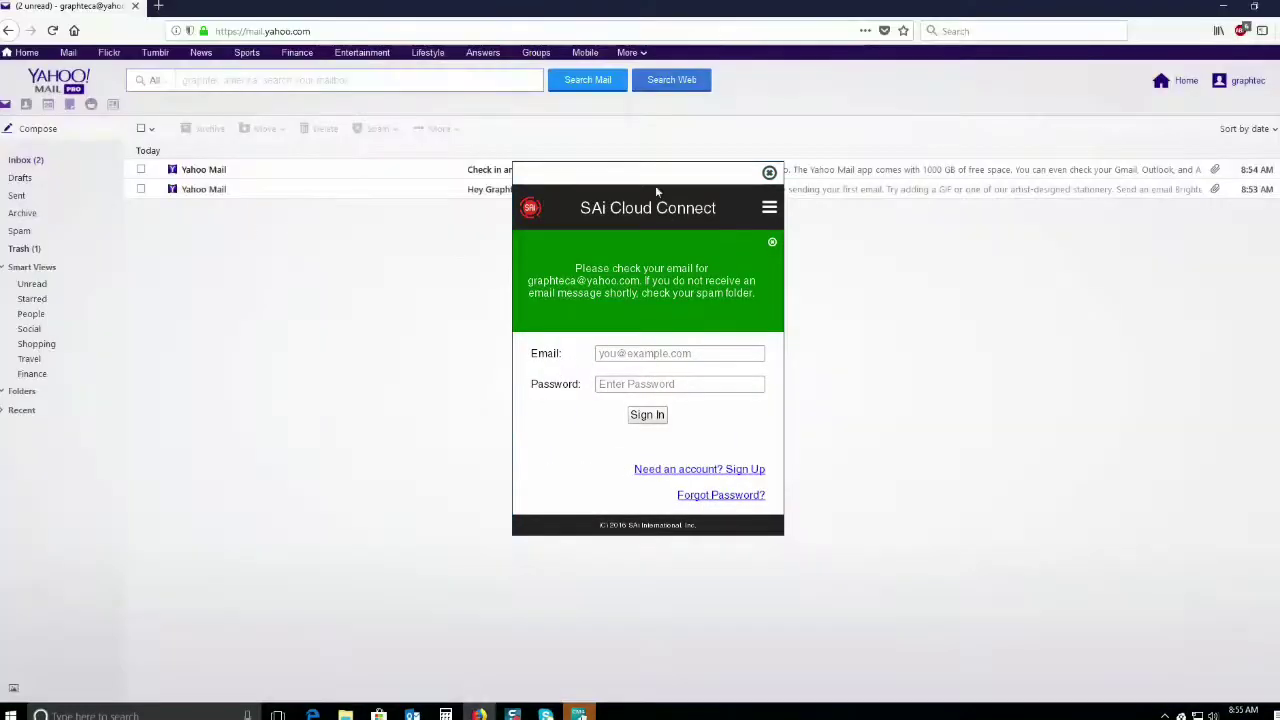
drag(657, 192, 961, 335)
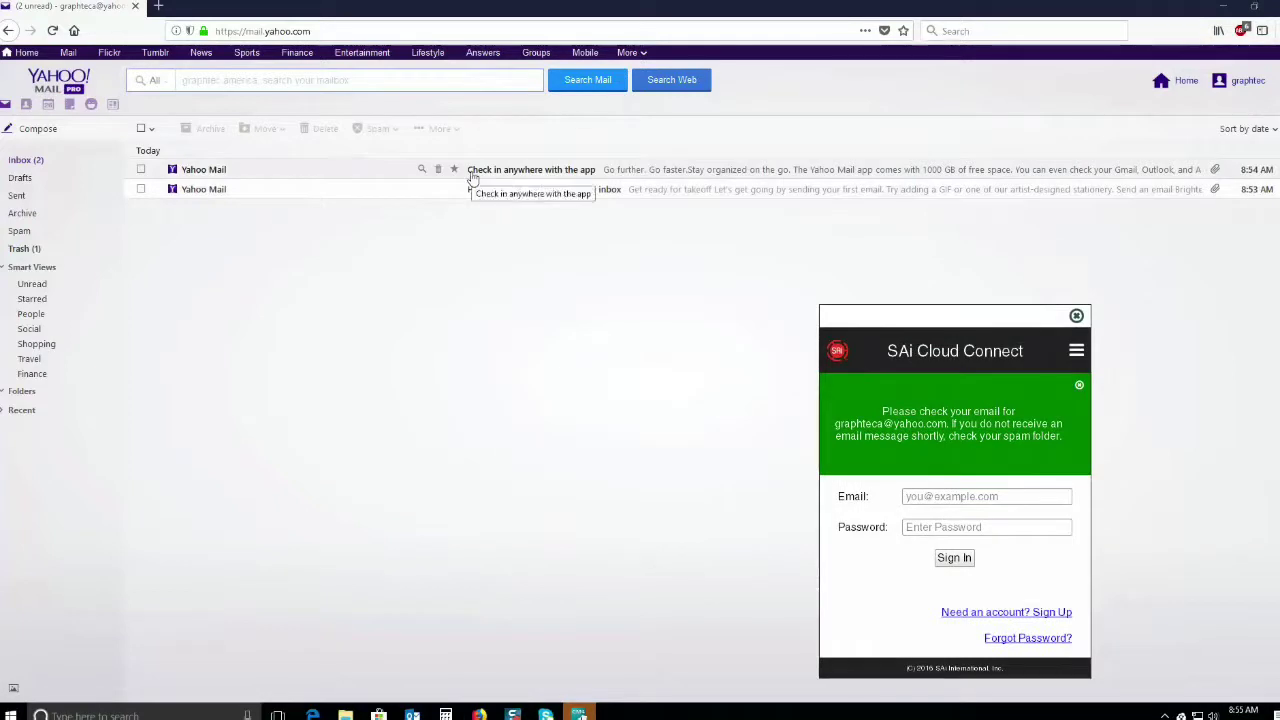
click(28, 160)
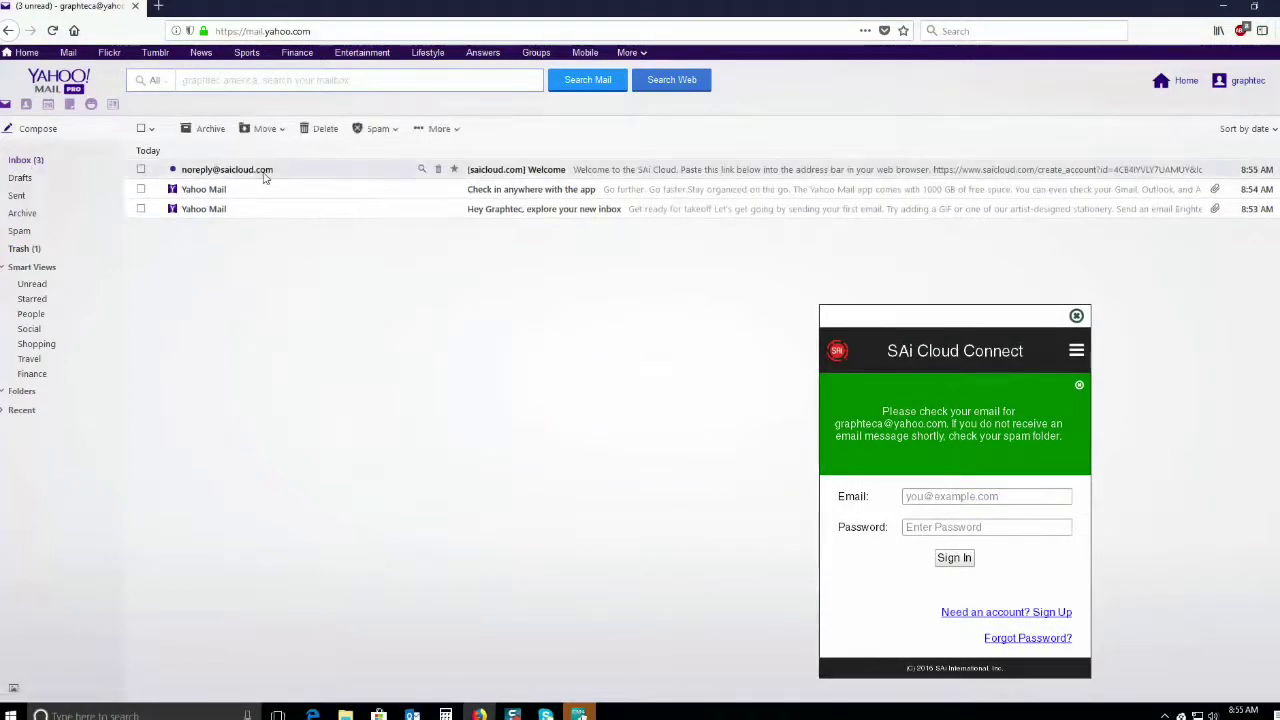
click(265, 172)
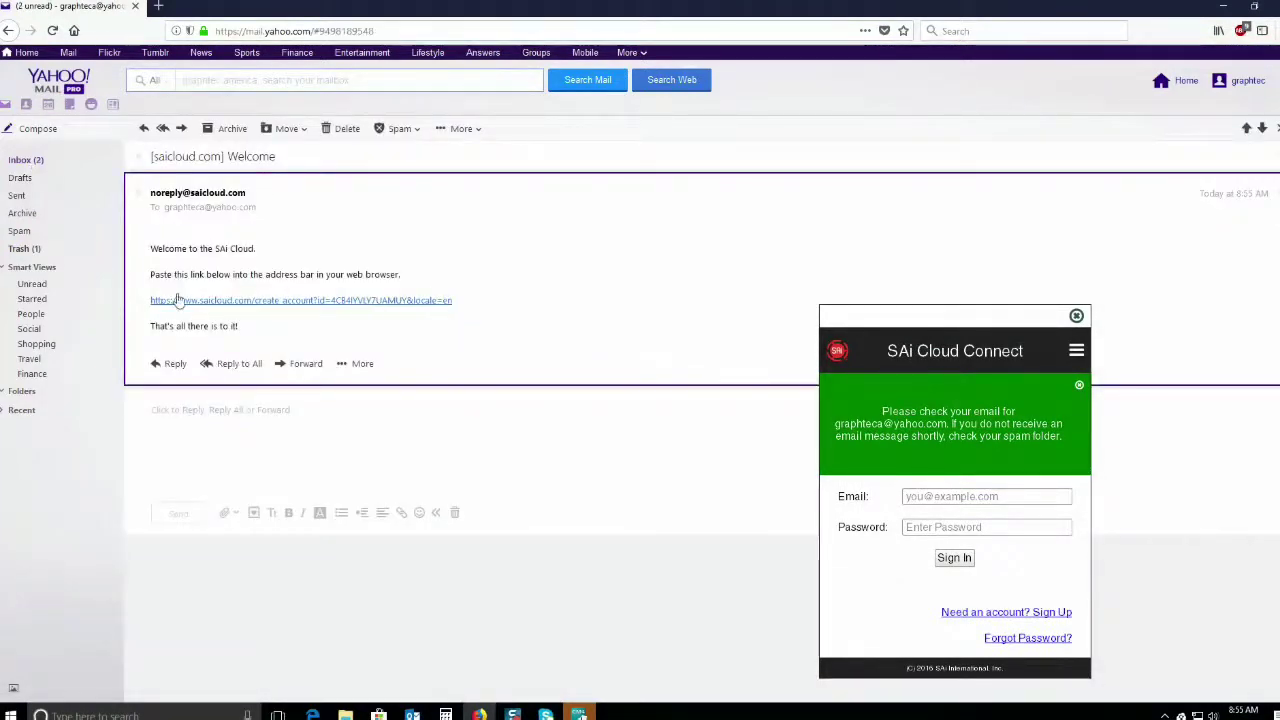
click(400, 302)
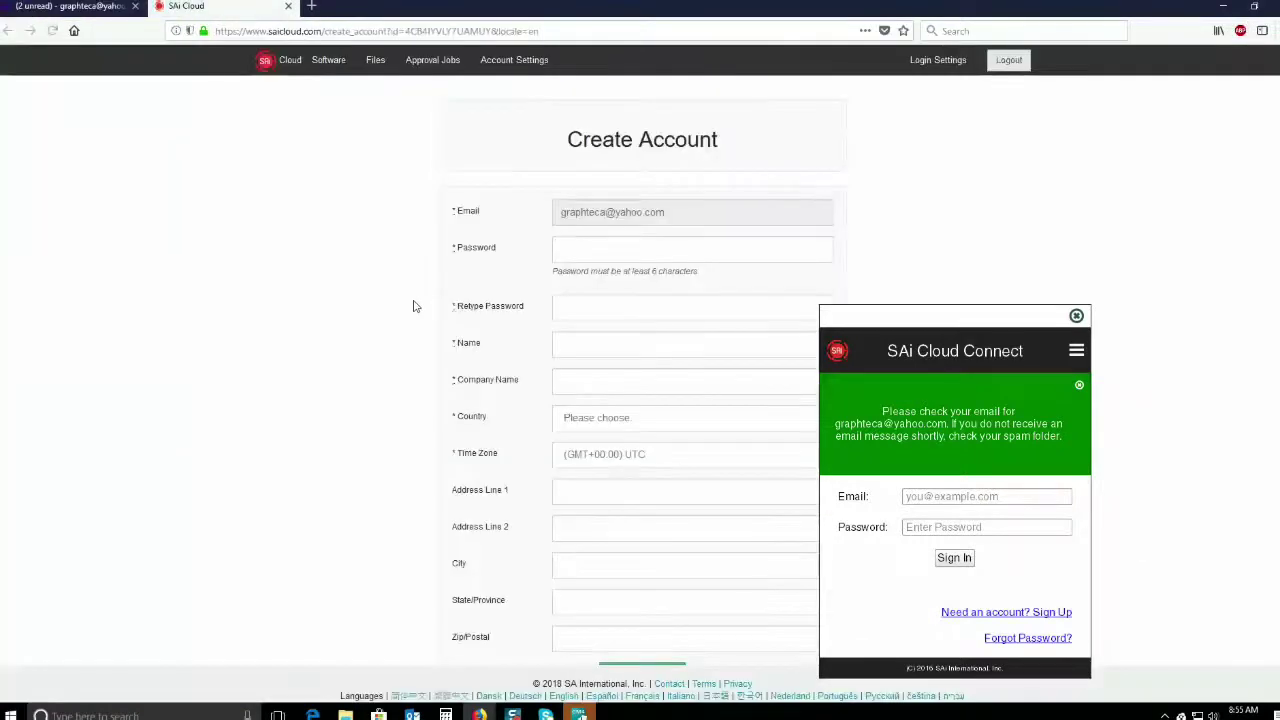
Enter the account password and fill in the Name and Company Name fields.
drag(873, 315, 200, 223)
click(590, 251)
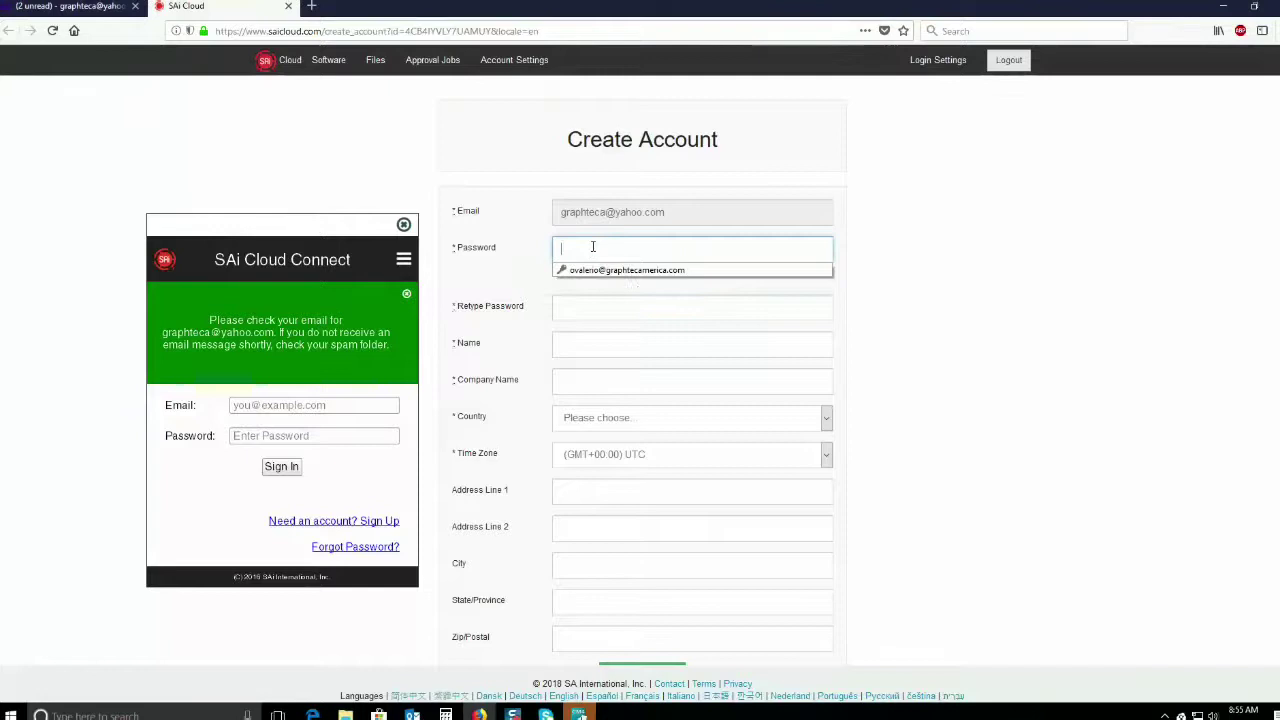
click(610, 247)
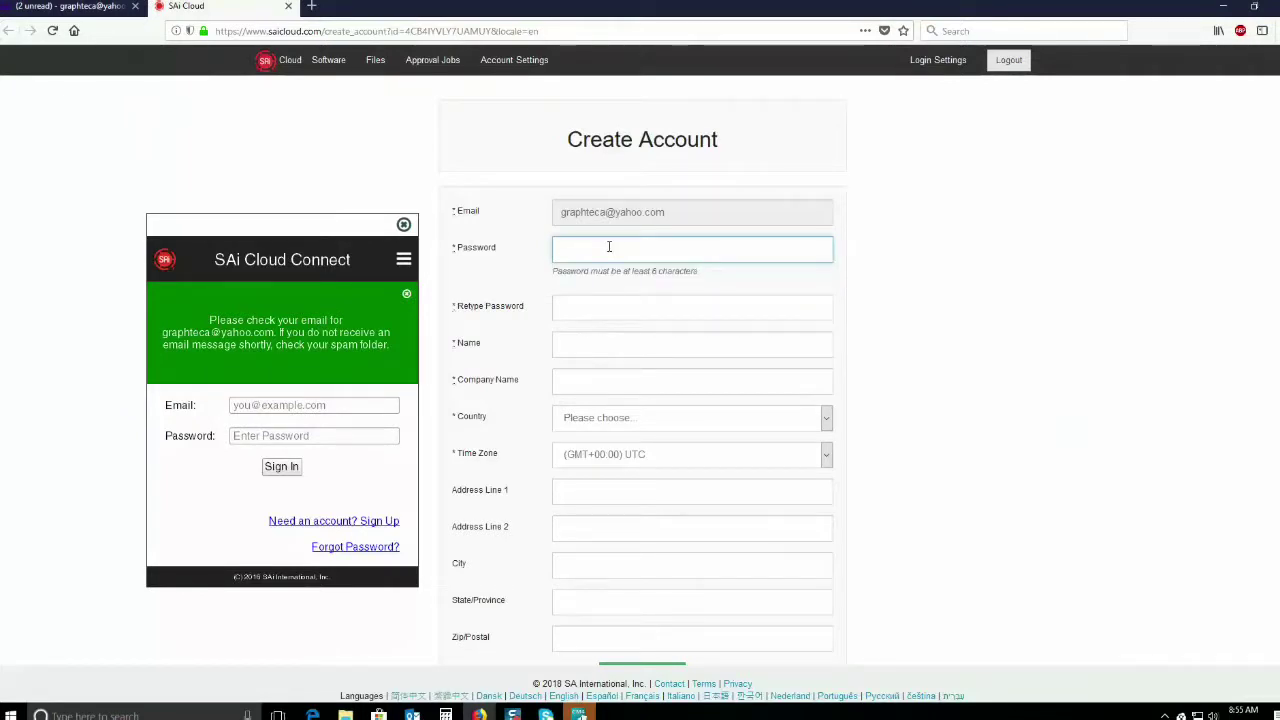
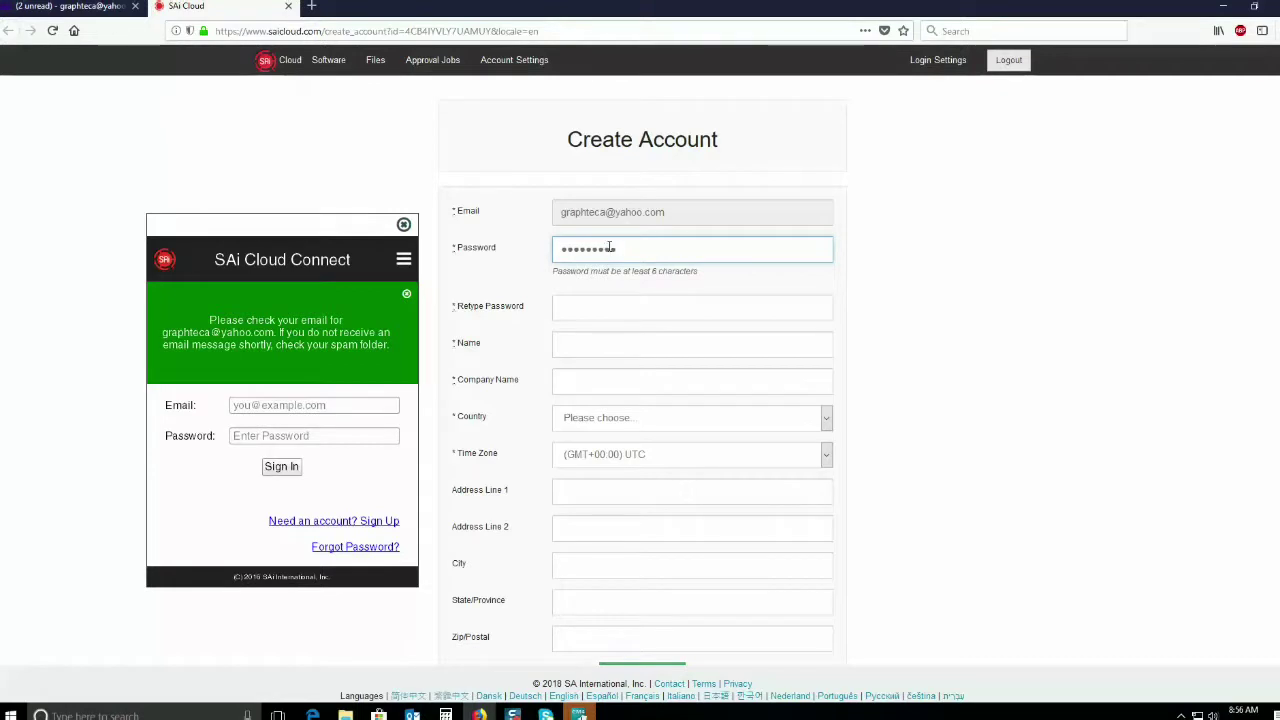
click(601, 314)
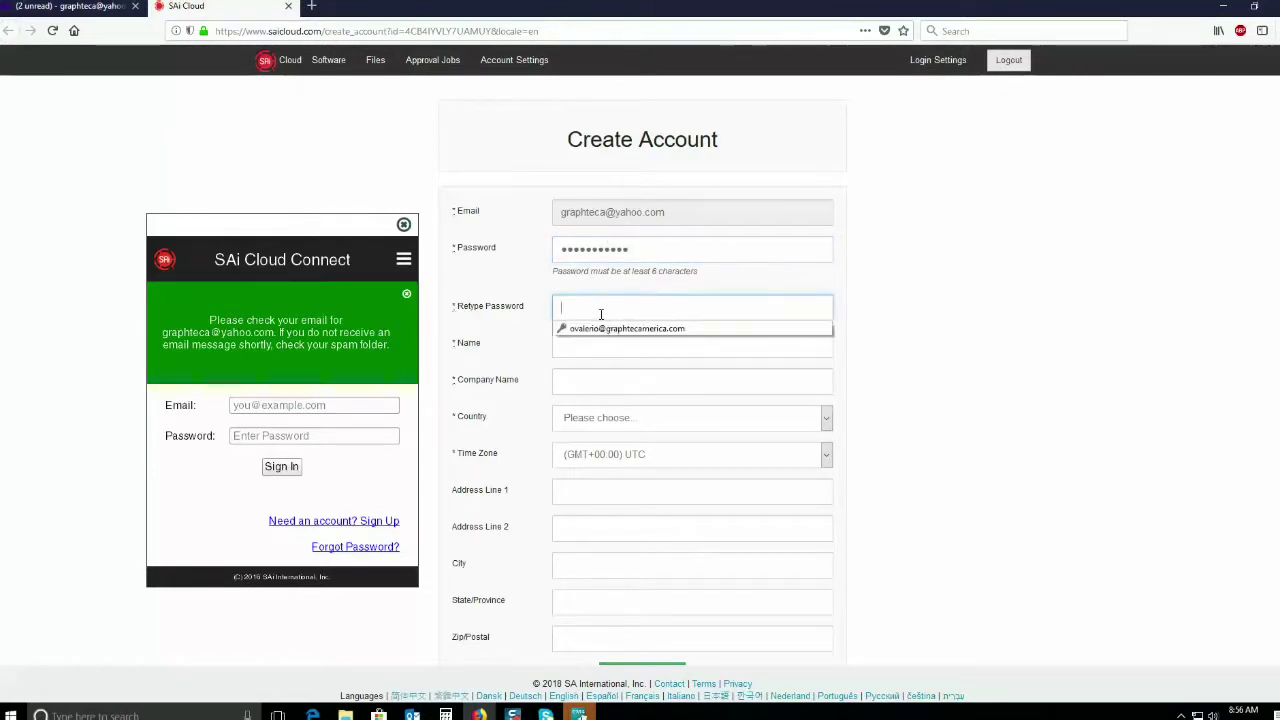
key(Escape)
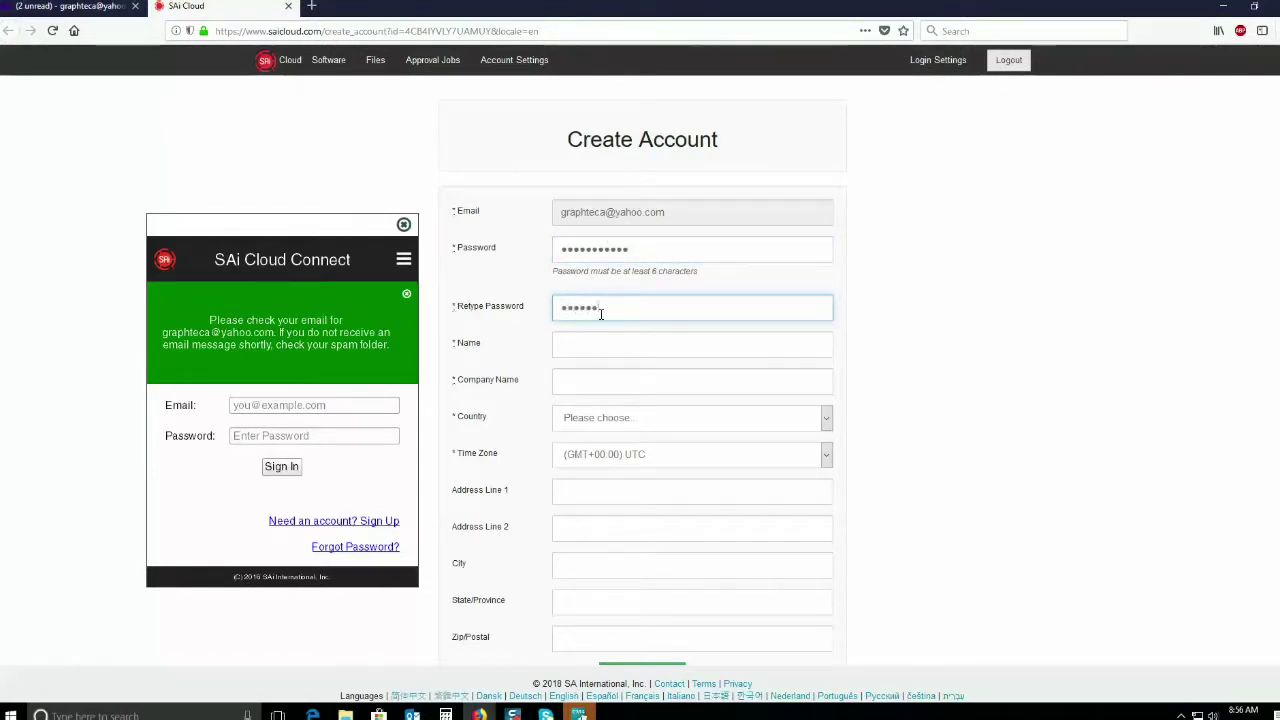
click(591, 344)
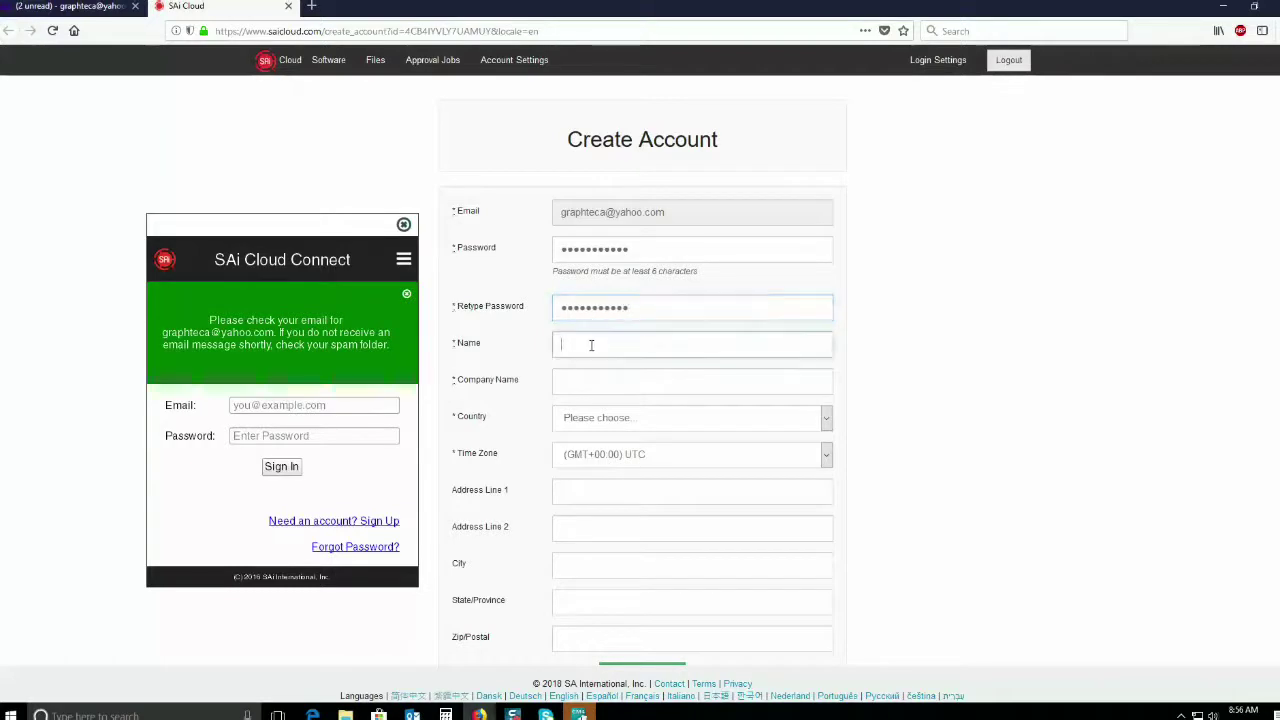
text(Gra)
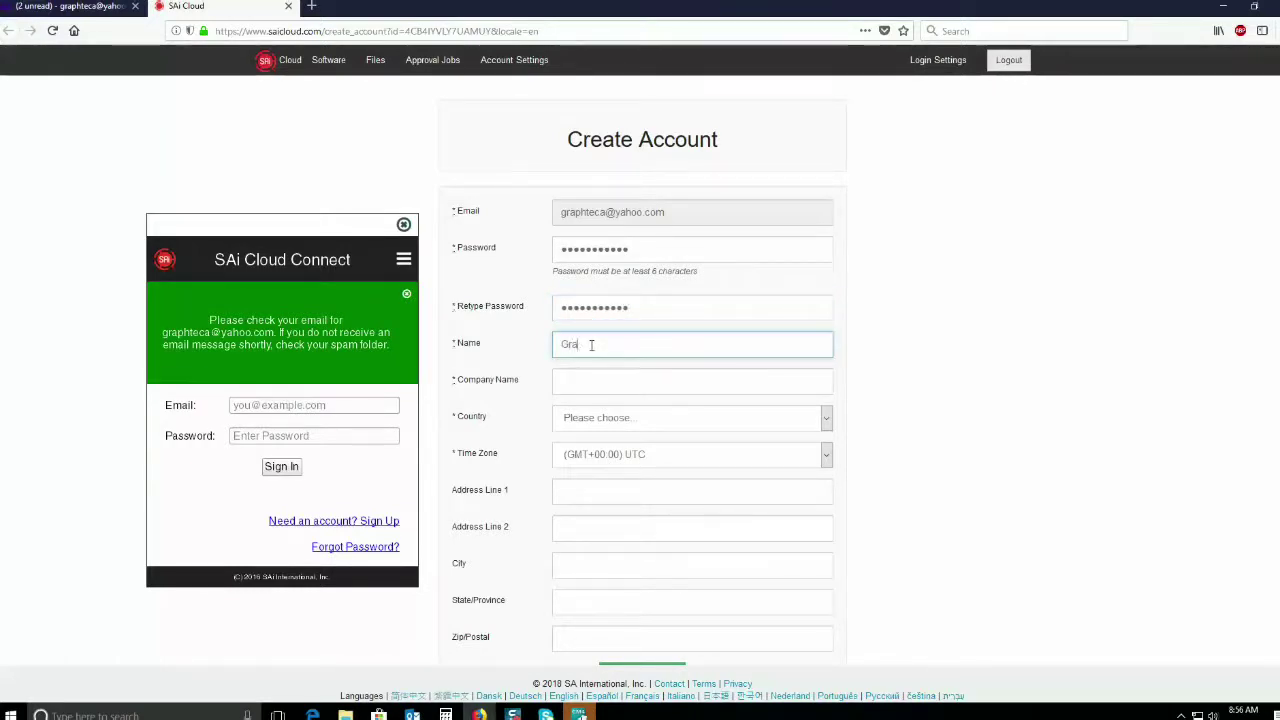
text(phtec a)
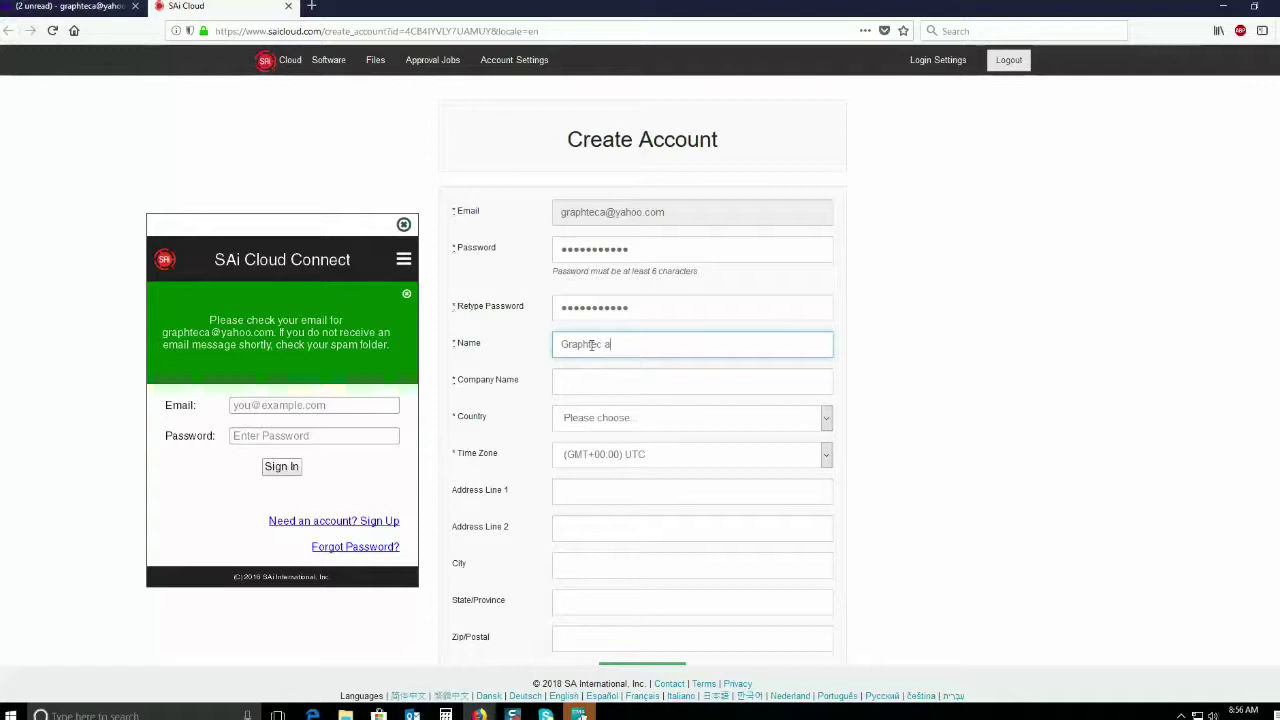
key(Tab)
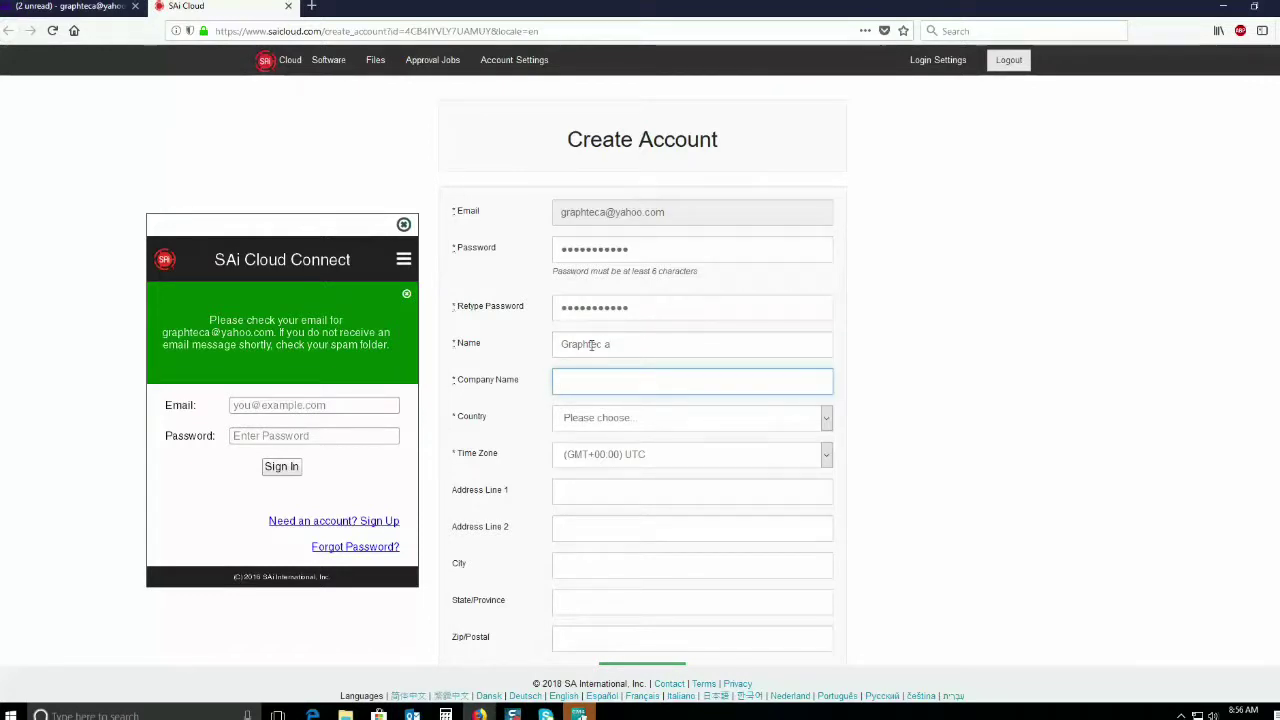
text(Graphtec a sample)
Choose United States and Pacific Time (US & Canada), create the account, and accept the terms.
click(826, 418)
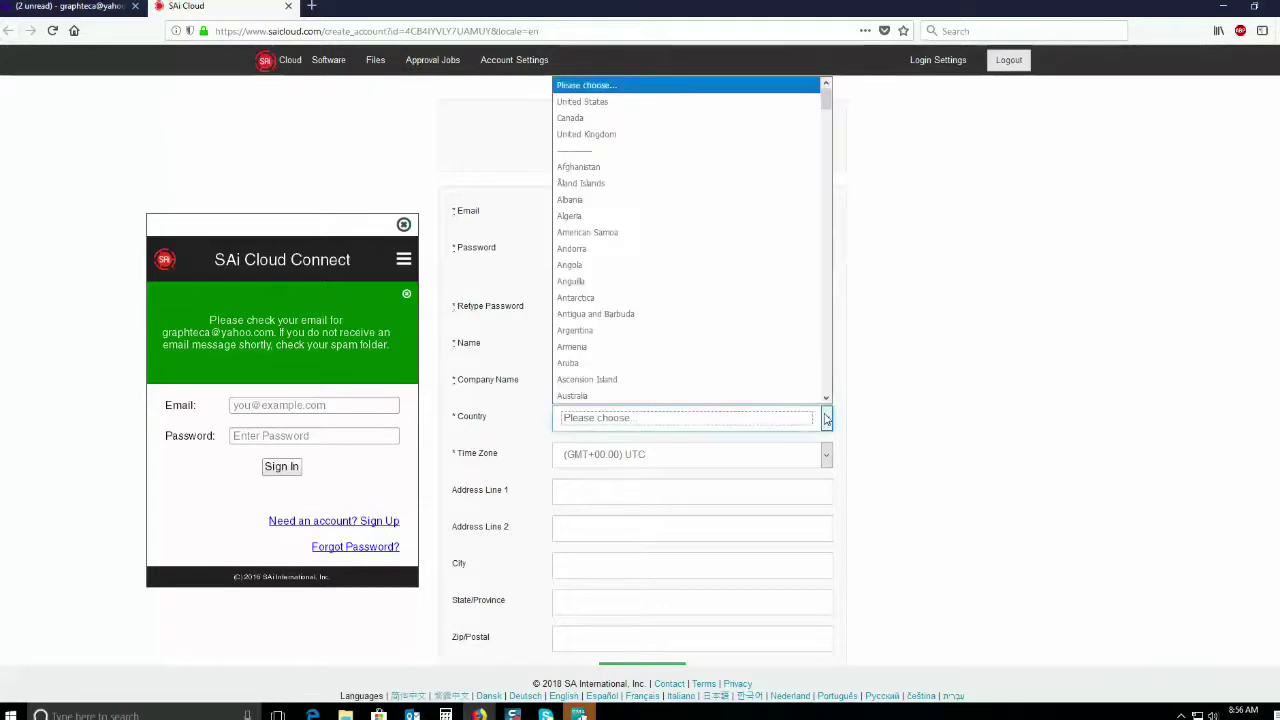
click(606, 103)
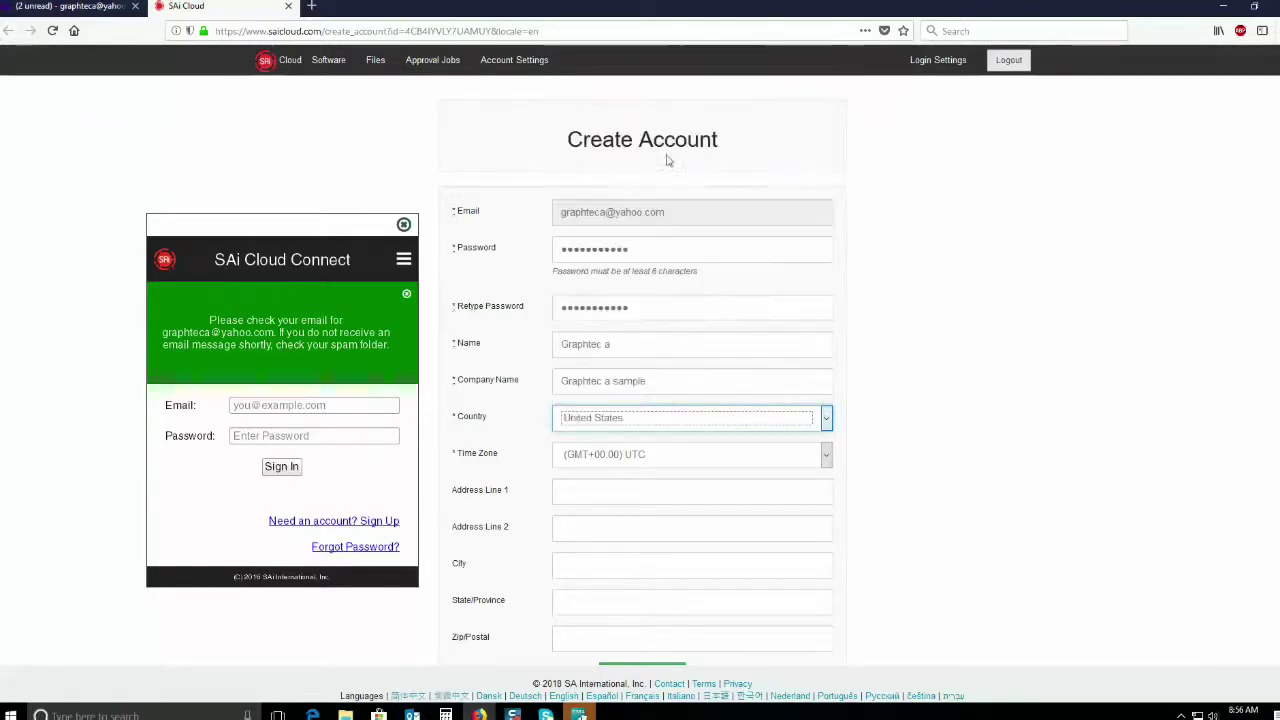
click(826, 454)
scroll(745, 297, up, 5)
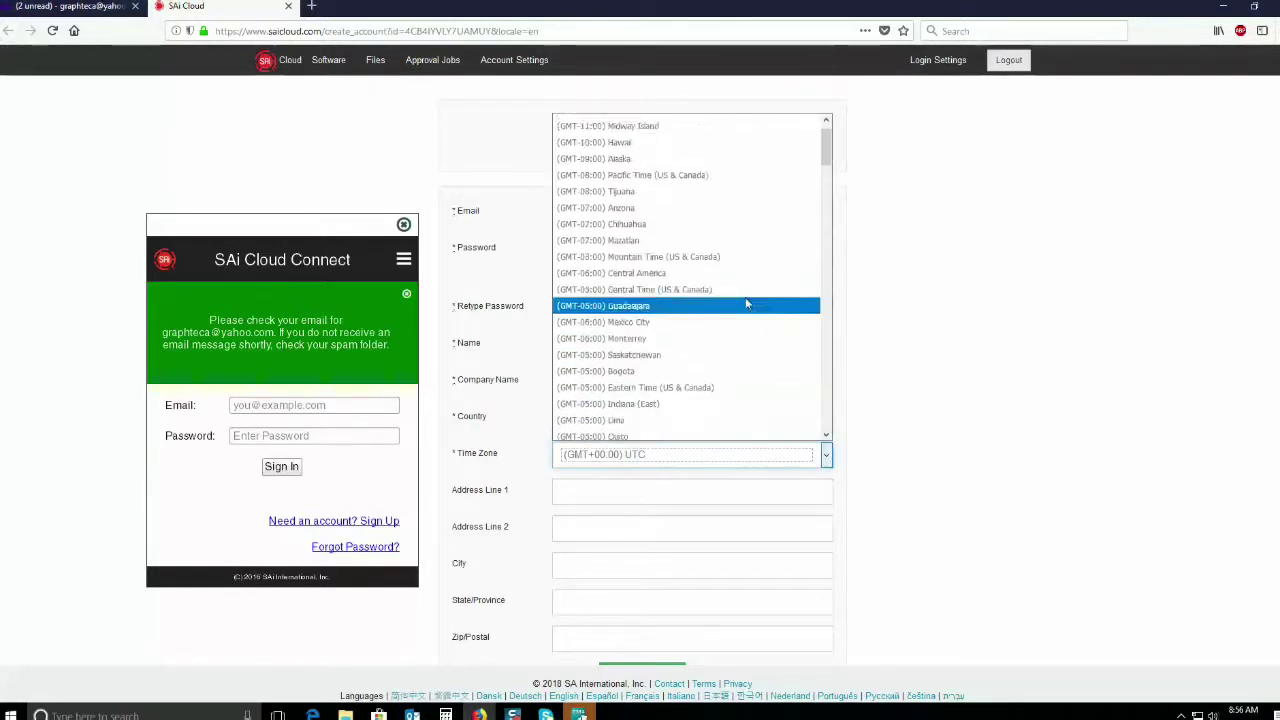
click(663, 176)
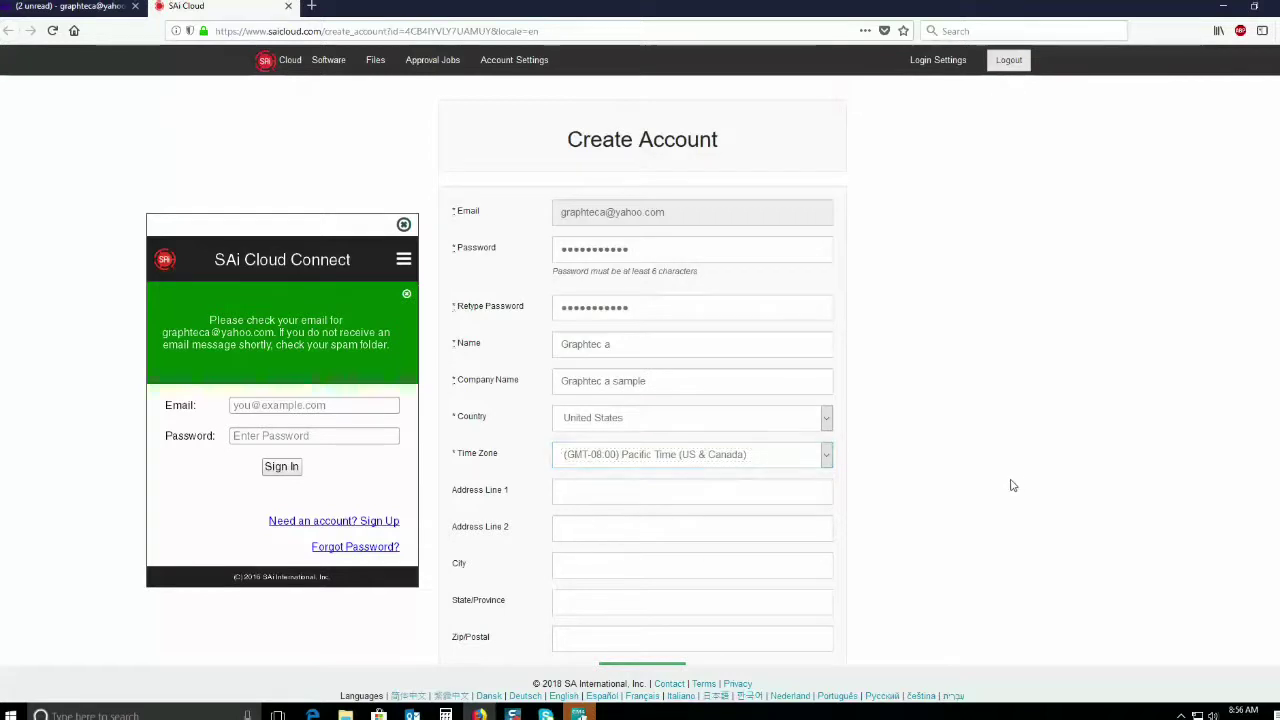
scroll(1012, 485, down, 1)
click(639, 631)
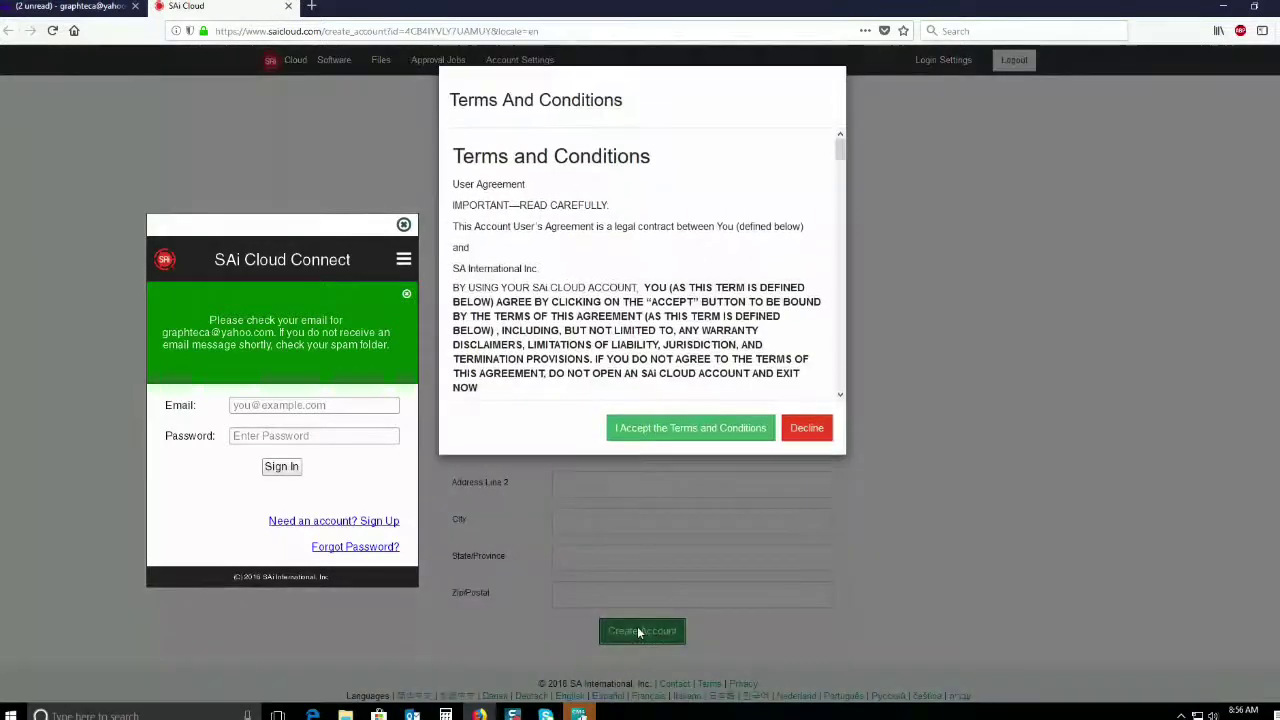
click(725, 432)
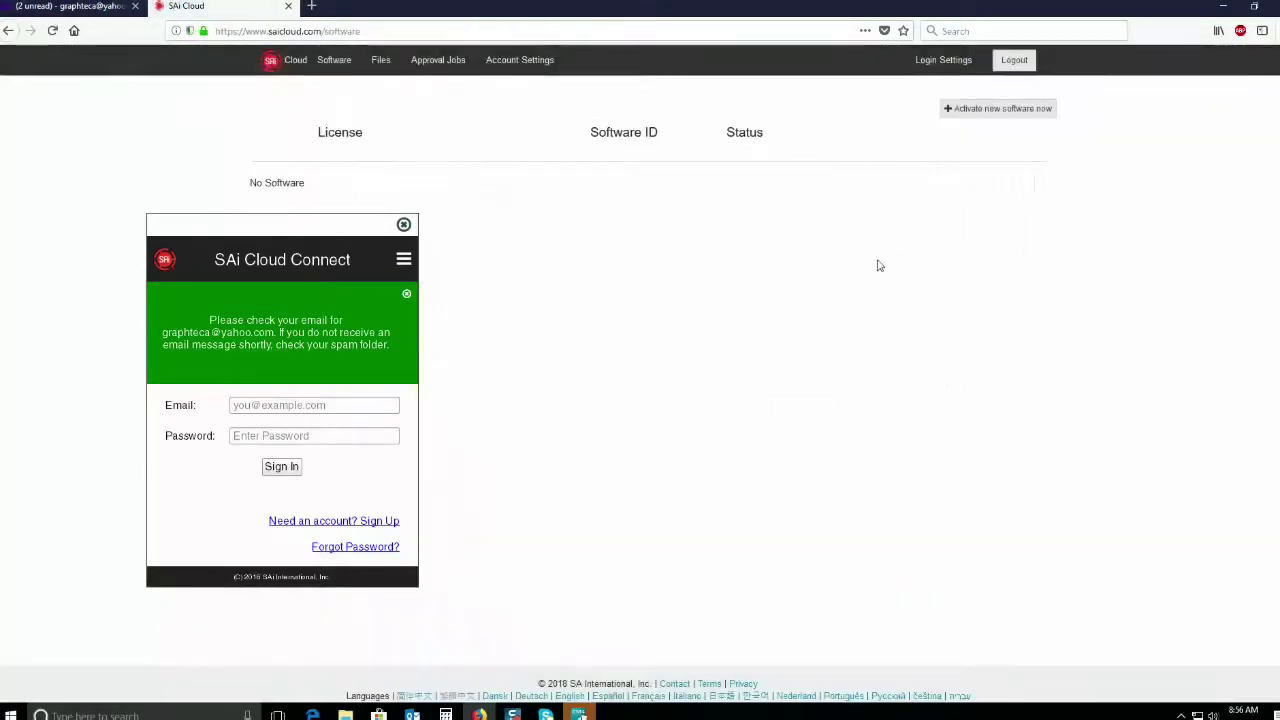
Sign in to SAi Cloud Connect with the account e-mail and password, then acknowledge the warning.
click(1222, 6)
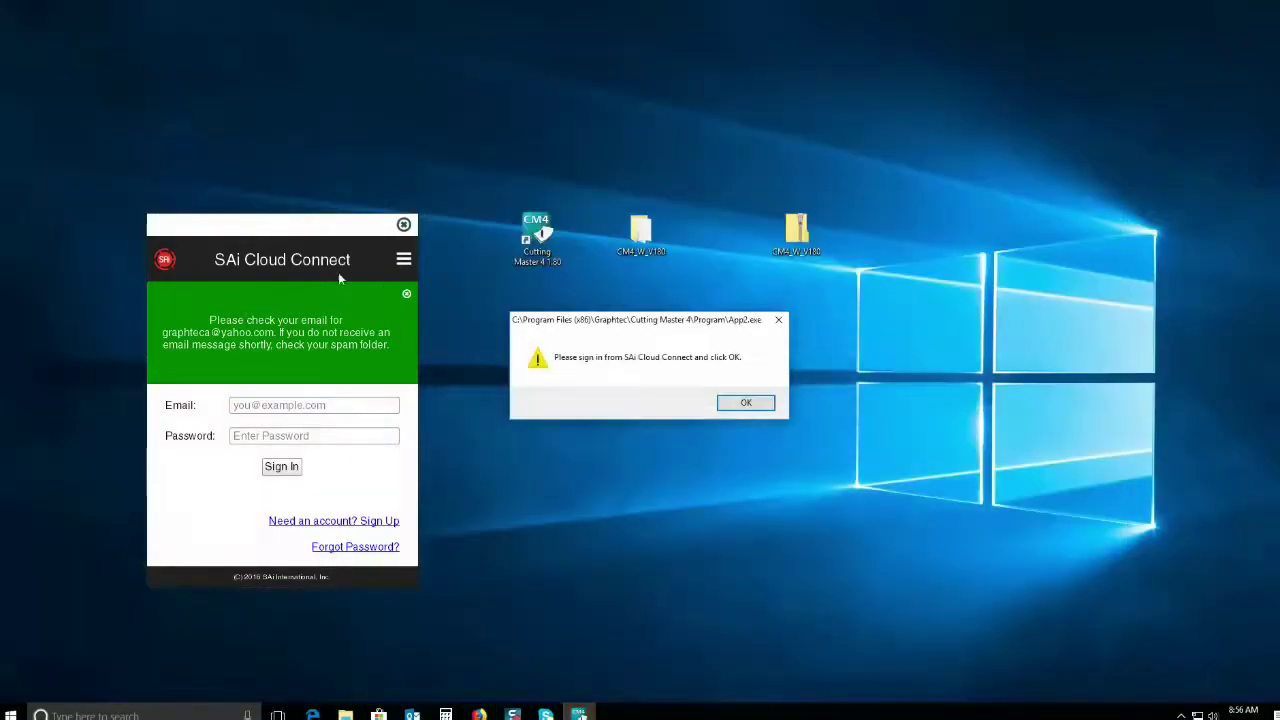
drag(338, 272, 791, 214)
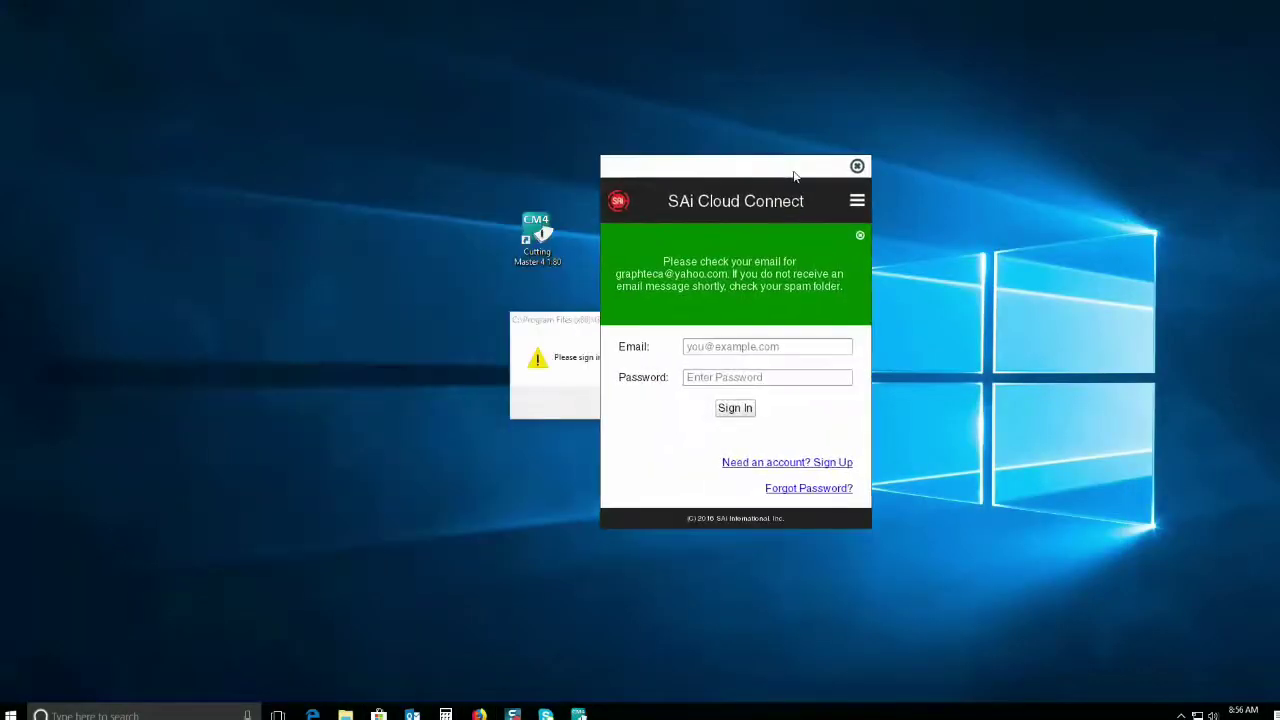
click(697, 346)
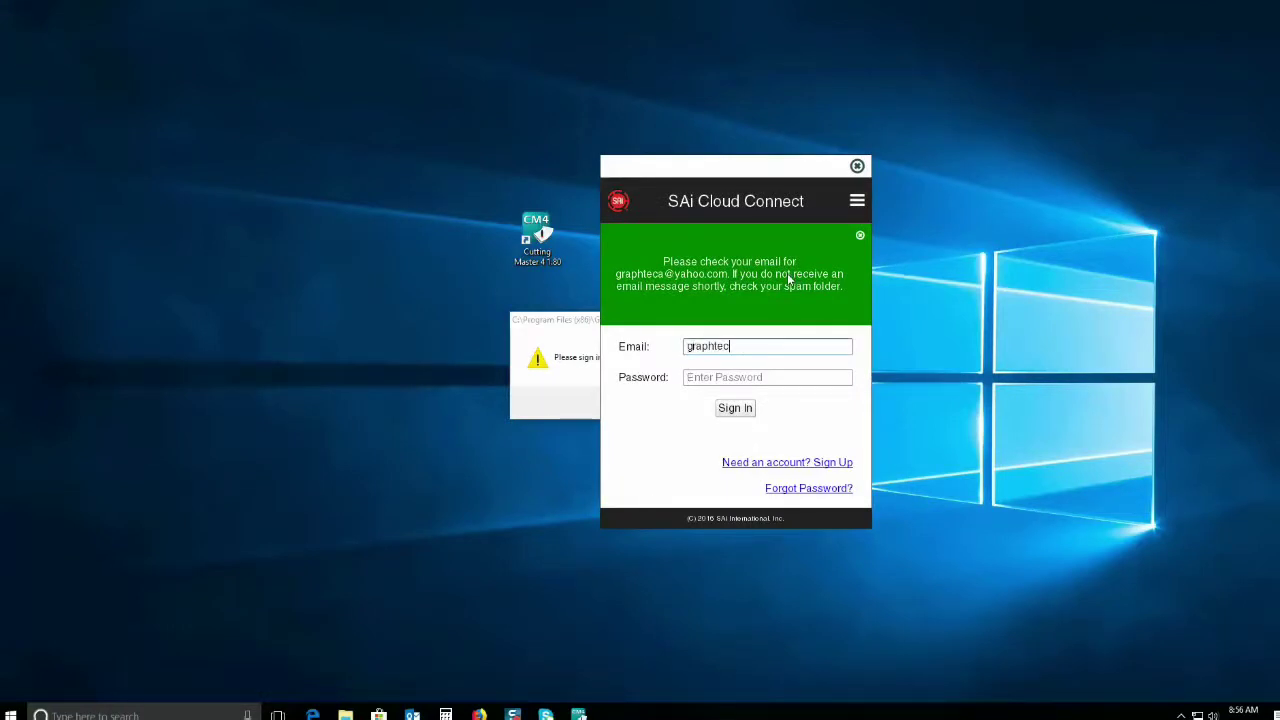
key(Tab)
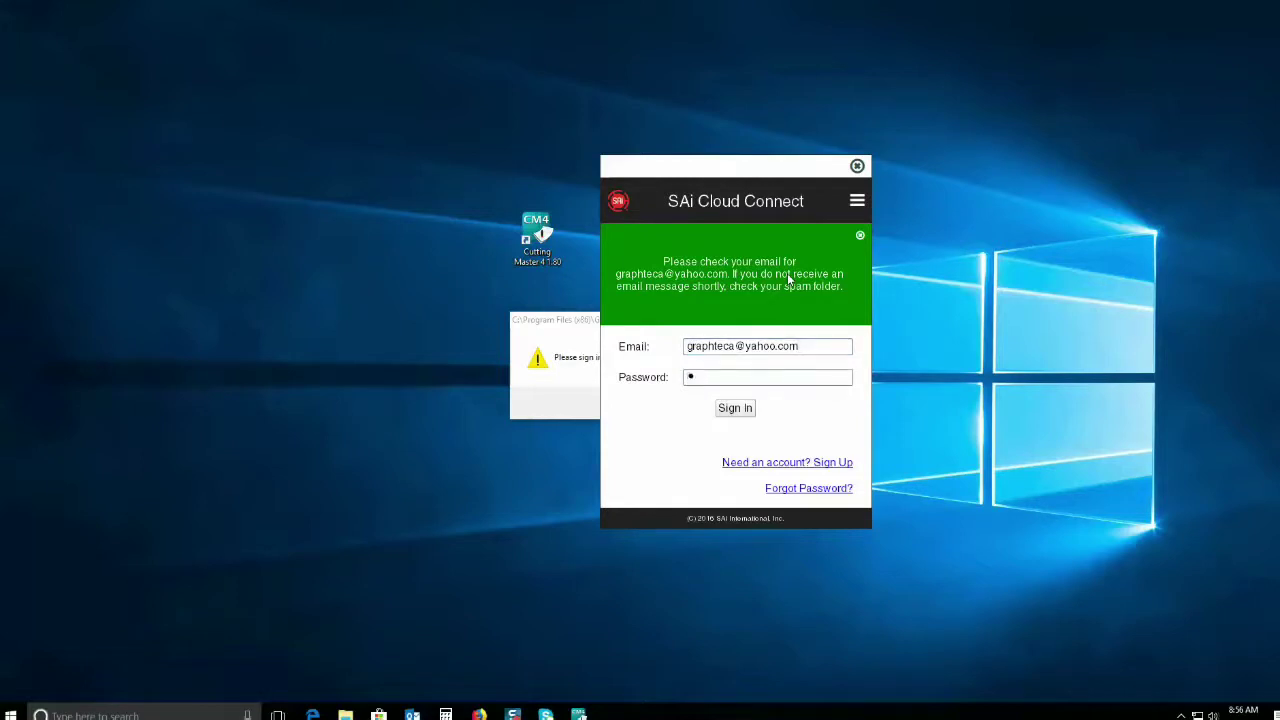
click(736, 410)
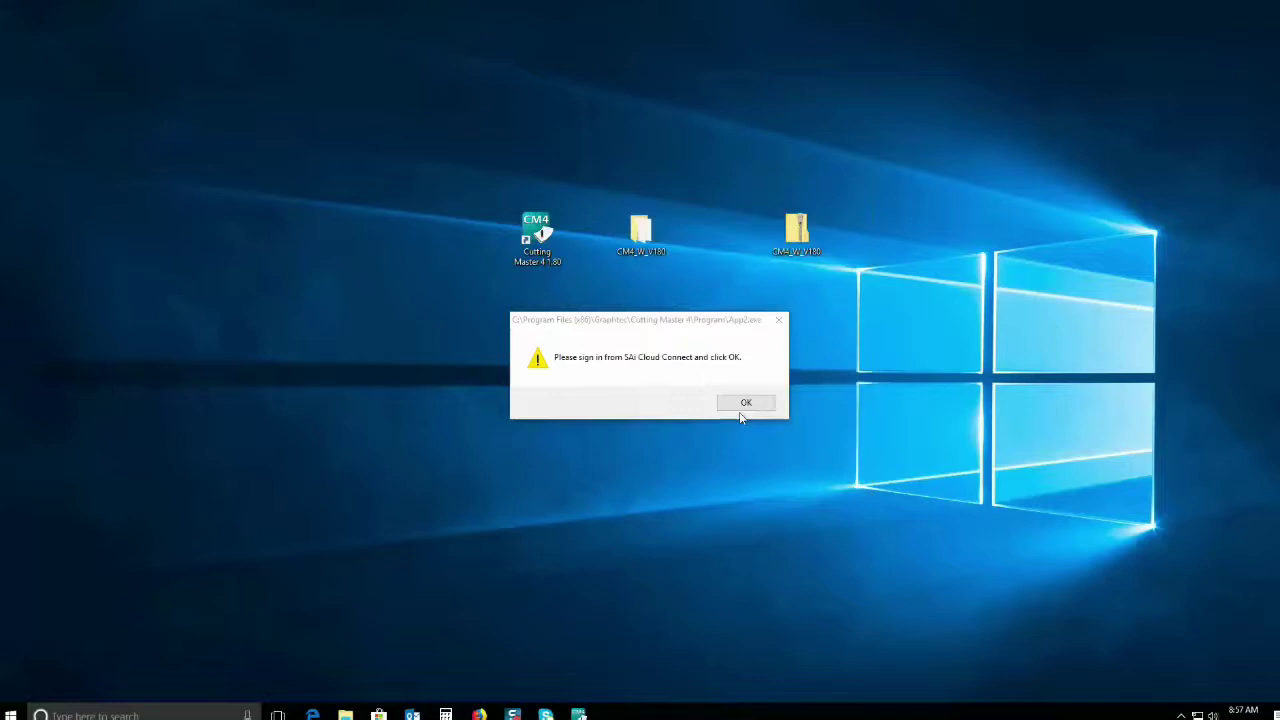
click(756, 405)
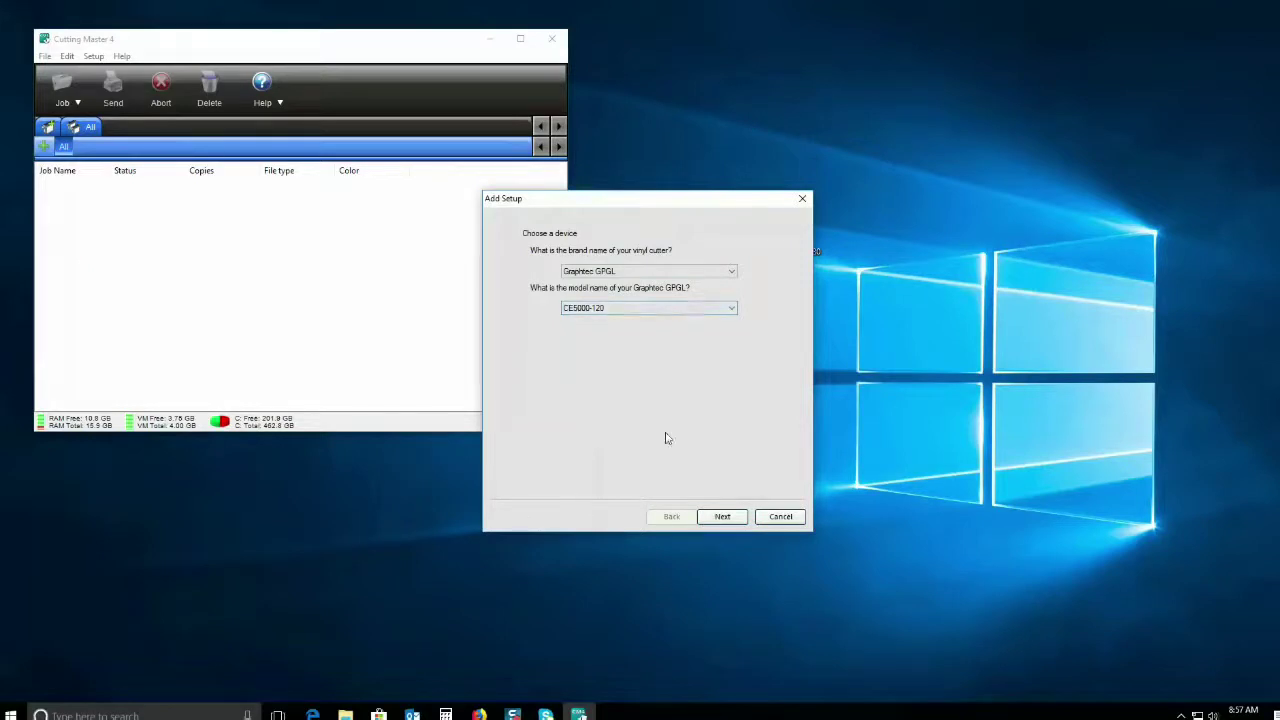
Select the CE6000-40Plus cutter model so the setup becomes CE6000-40Plus#0 over Graphtec USB.
click(731, 309)
click(722, 516)
click(11, 710)
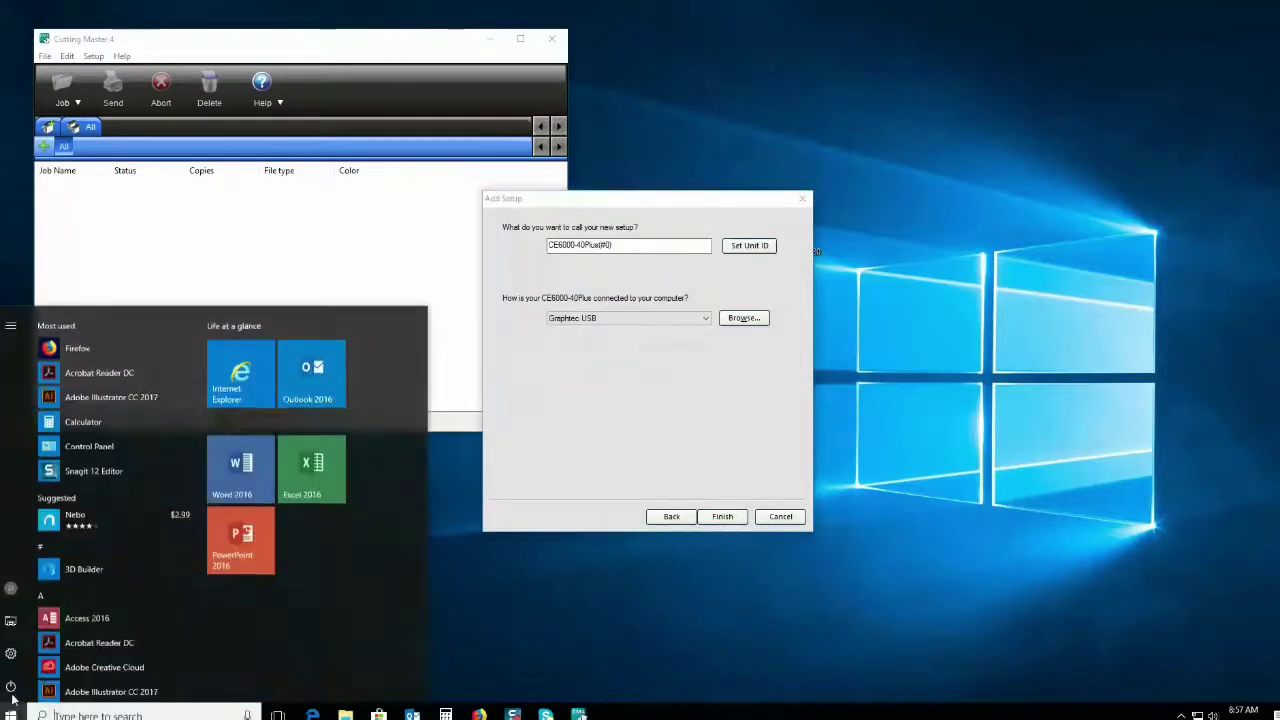
Launch Illustrator CC 2017, create a new 54 x 100 in CMYK document, and draw a rectangle.
click(110, 397)
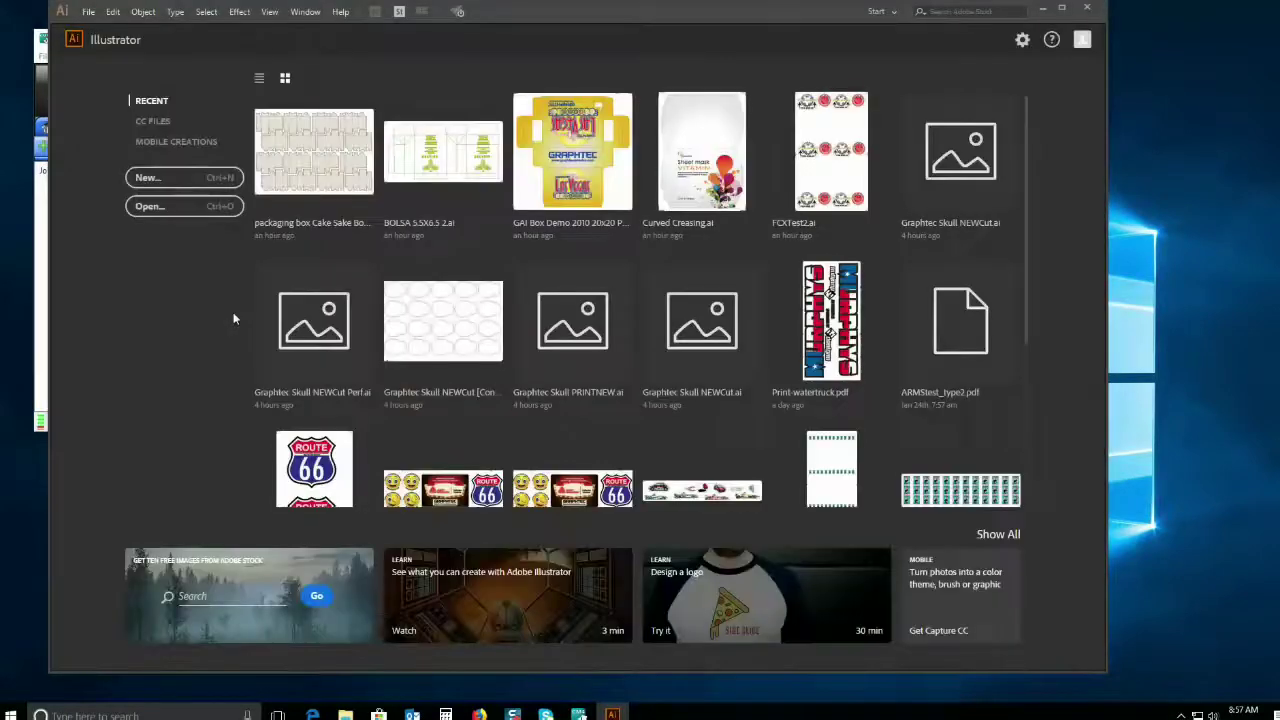
click(180, 189)
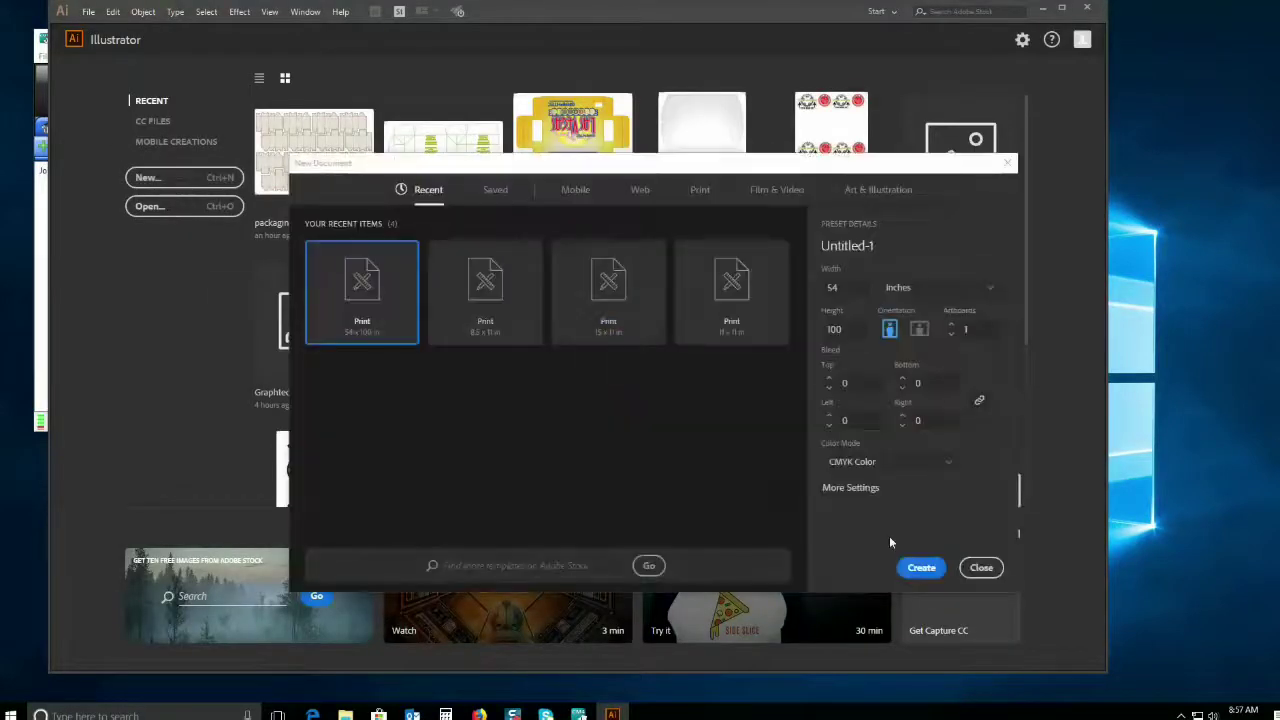
click(918, 565)
click(61, 216)
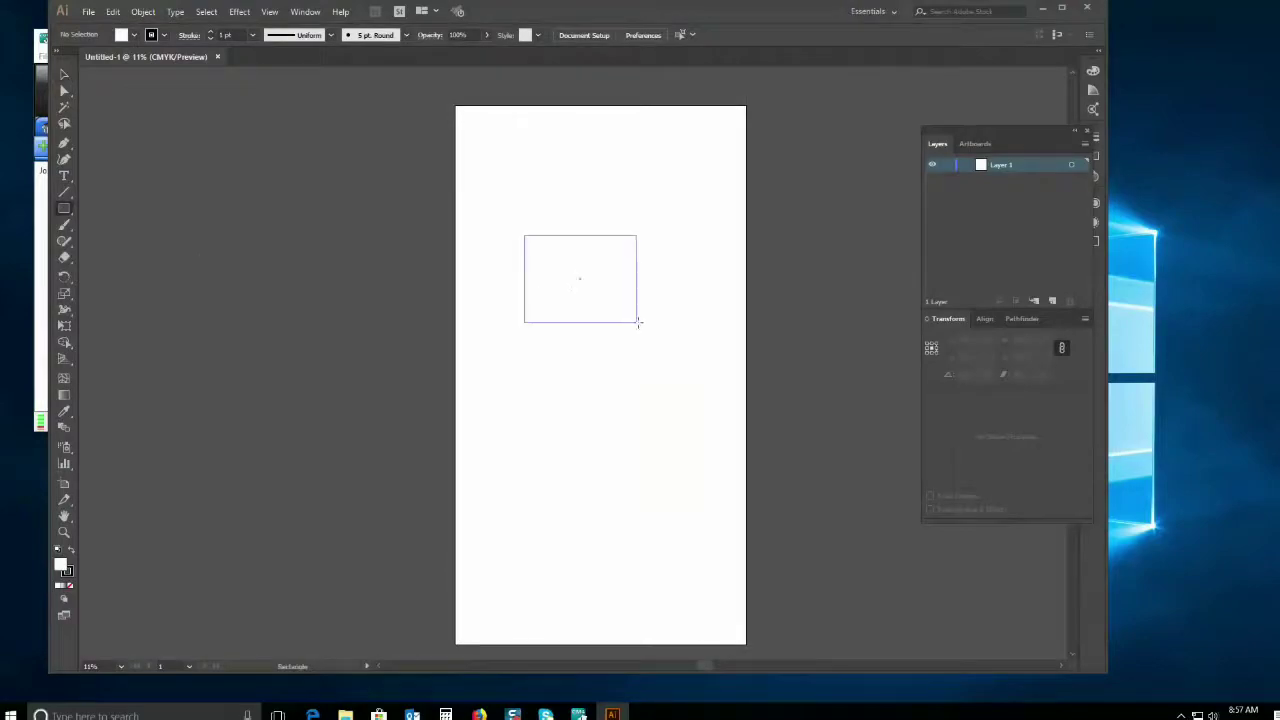